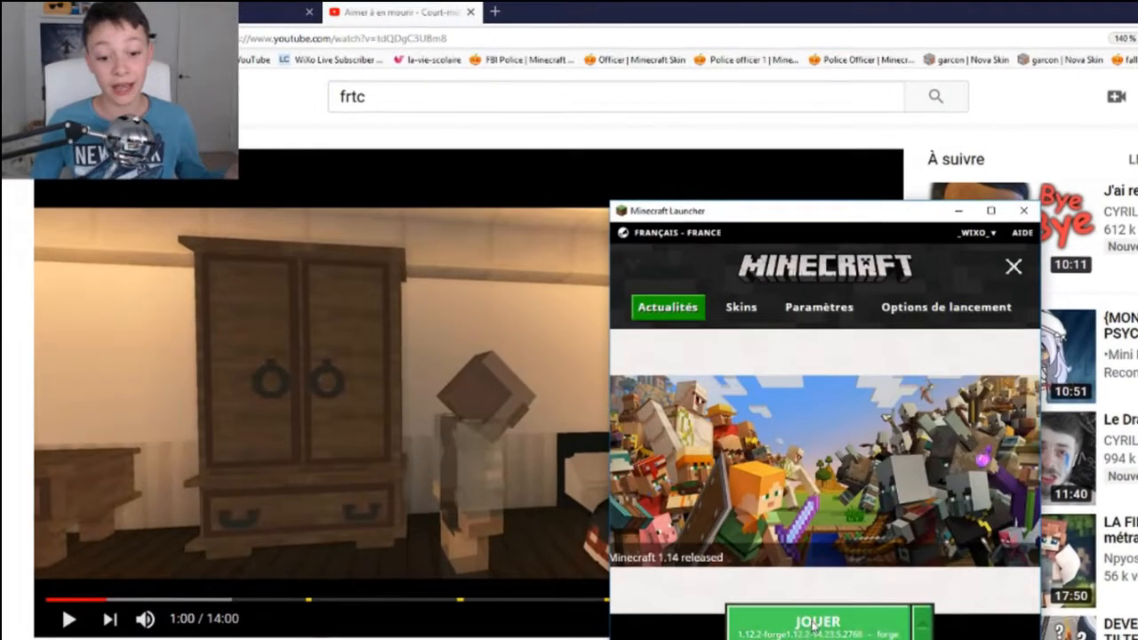
# Step: Launch Minecraft with the 1.12.2 forge profile
pyautogui.click(813, 625)
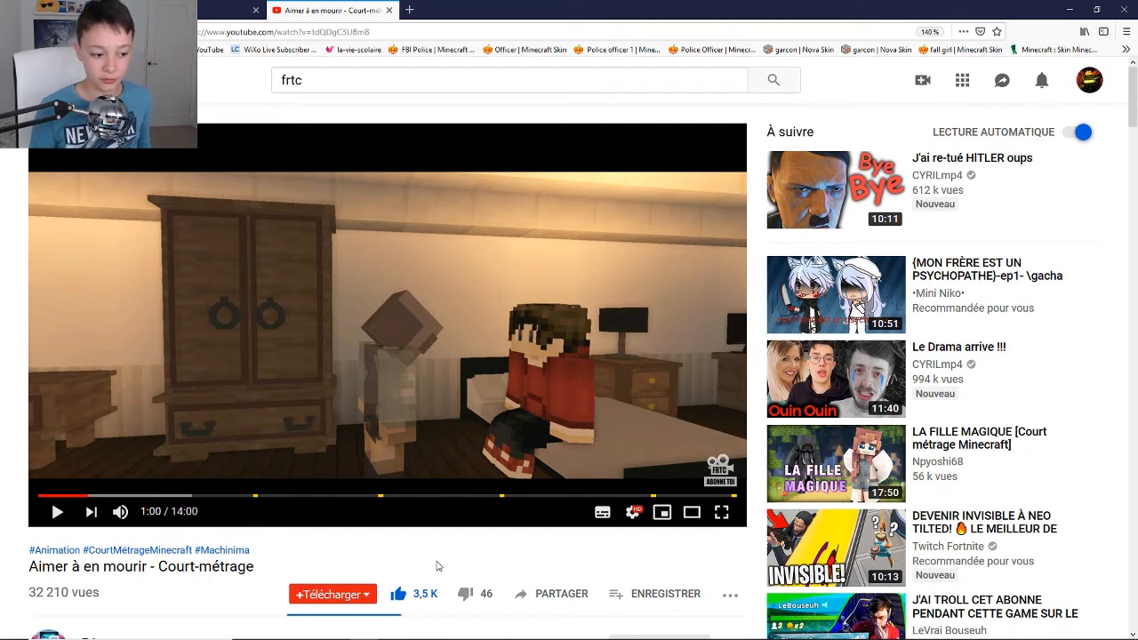
pyautogui.scroll(-2, 436, 565)
pyautogui.scroll(2, 436, 544)
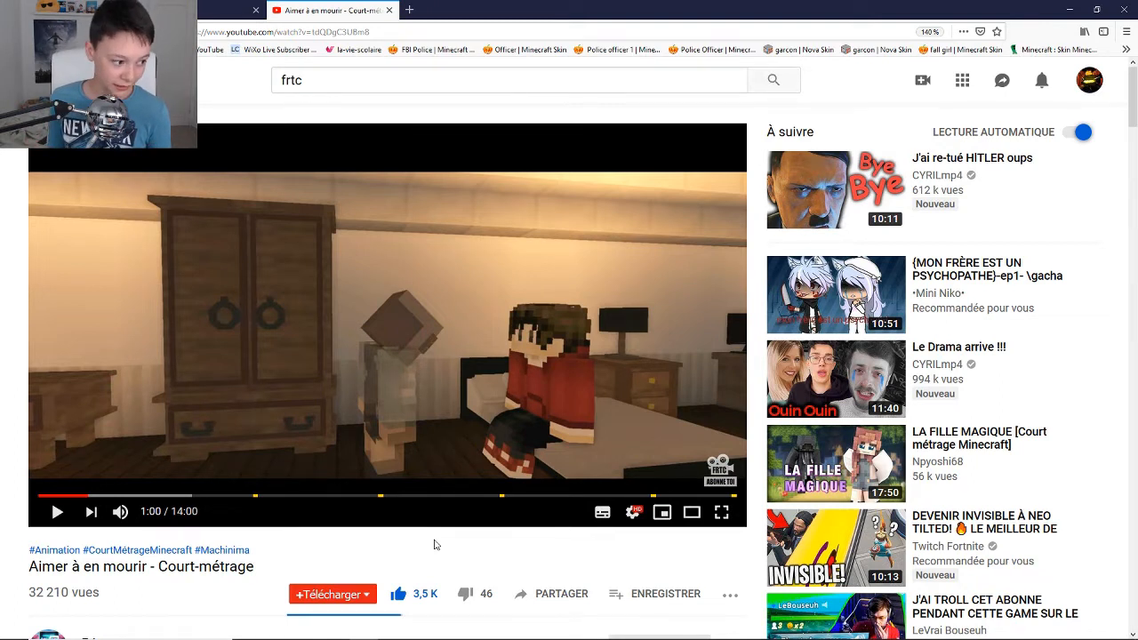
# Step: Switch to PowerDirector 16 and start a 16:9 project in timeline mode
pyautogui.moveTo(497, 617)
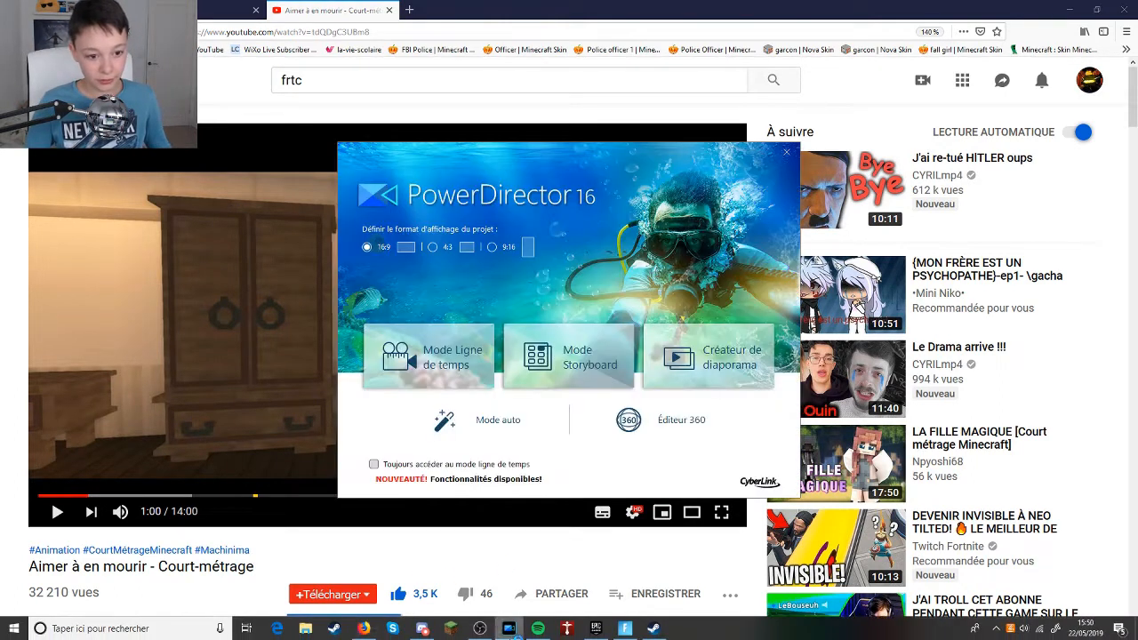
pyautogui.click(480, 342)
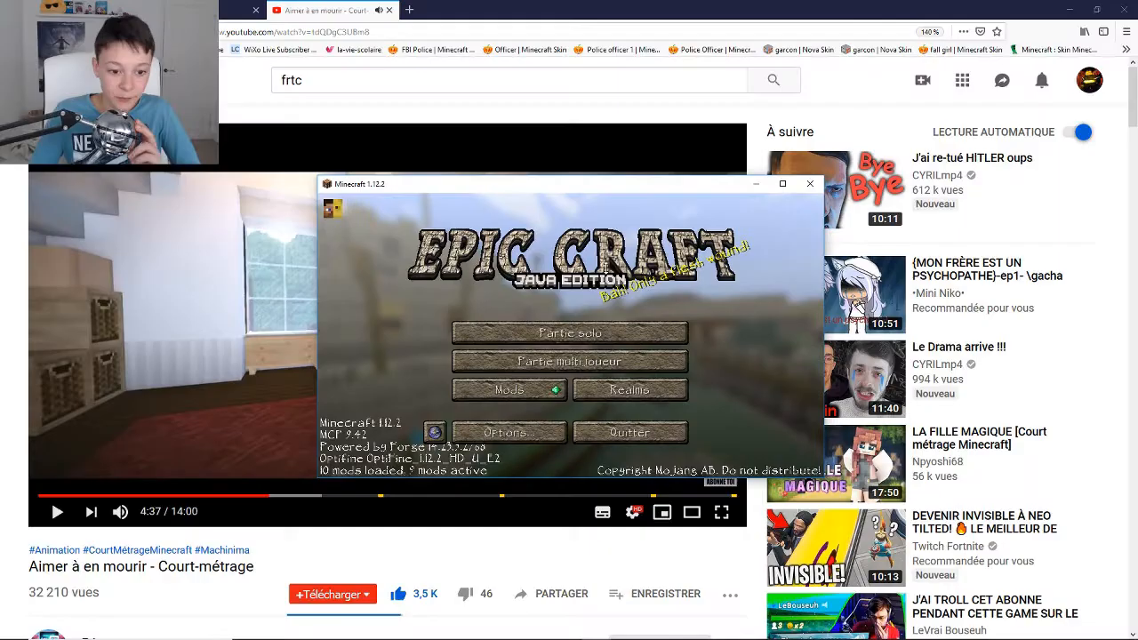
# Step: Switch to Minecraft 1.12.2, maximize its window and open the single-player game
pyautogui.click(783, 185)
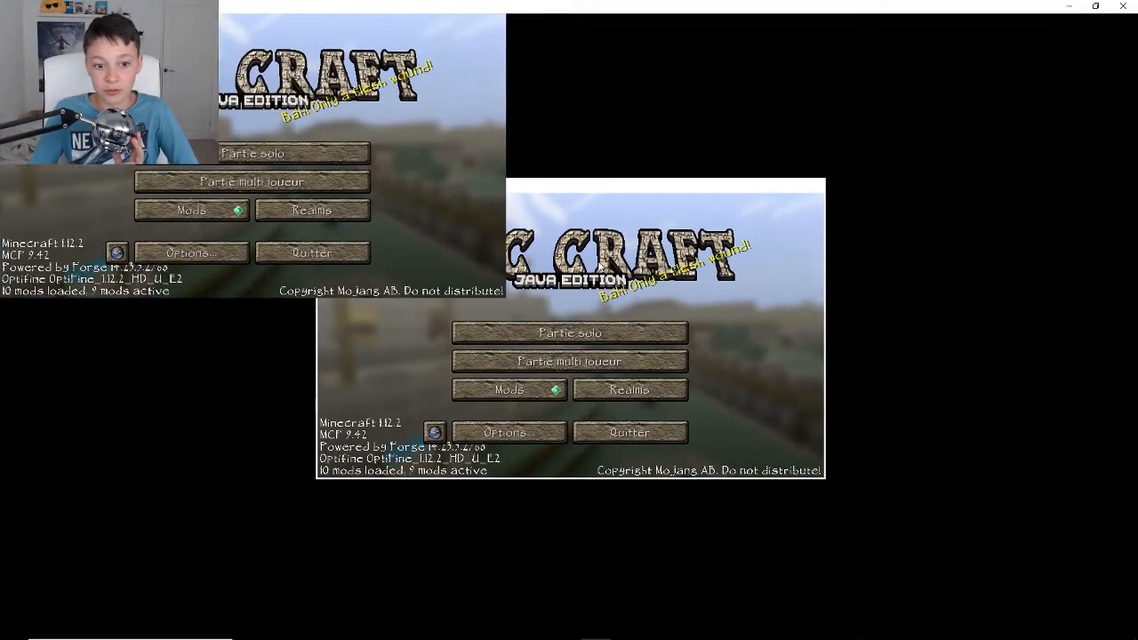
pyautogui.click(582, 327)
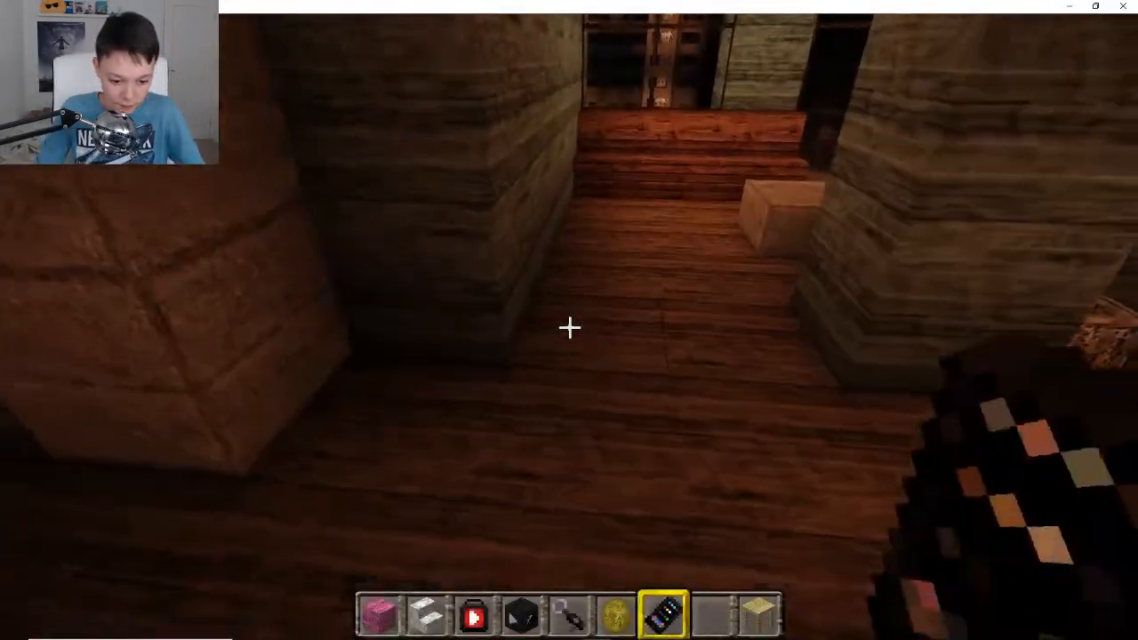
# Step: Place a director block on the wooden hallway floor beside the wall
pyautogui.scroll(3, 569, 327)
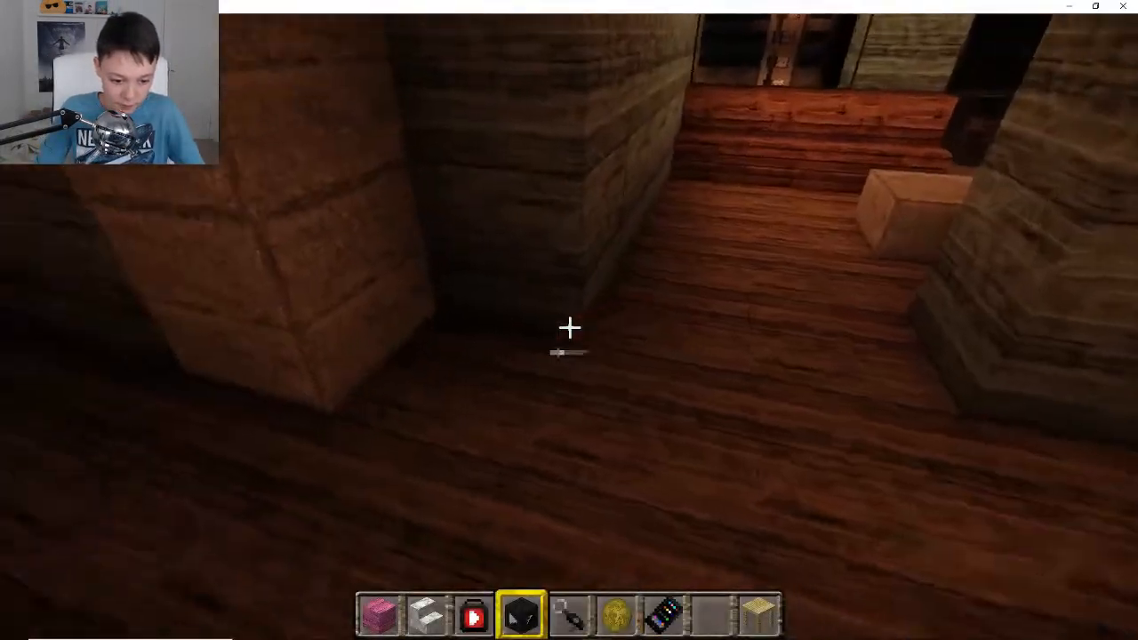
pyautogui.rightClick(569, 328)
pyautogui.scroll(2, 569, 327)
pyautogui.scroll(-3, 569, 327)
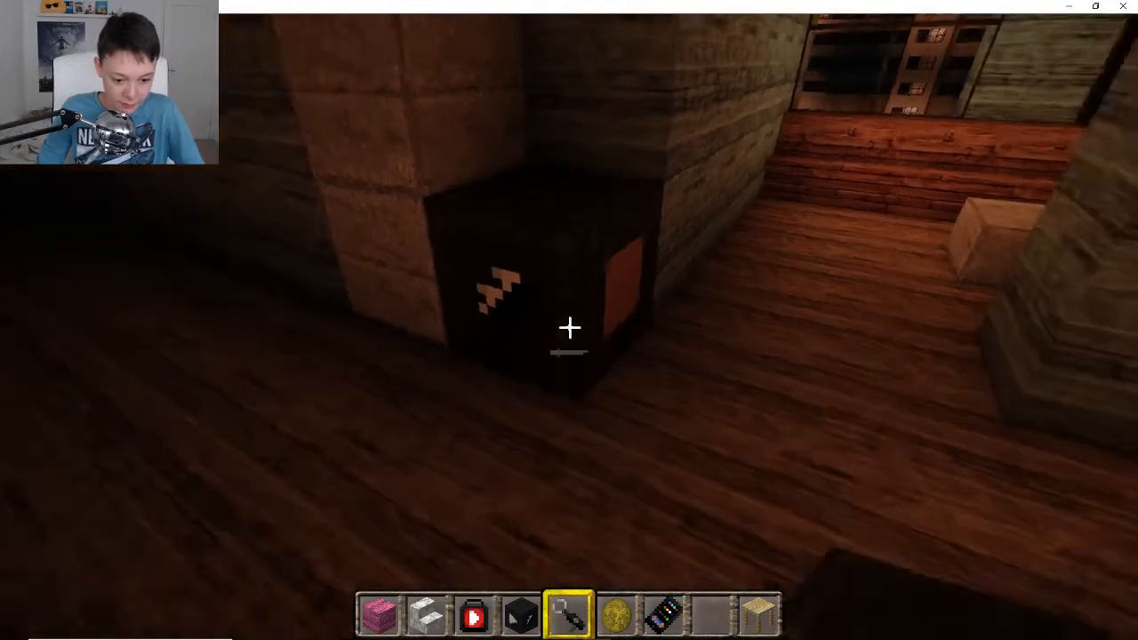
# Step: Attach the registering device and the playback button to the director block
pyautogui.scroll(1, 569, 328)
pyautogui.rightClick(569, 327)
pyautogui.scroll(3, 569, 327)
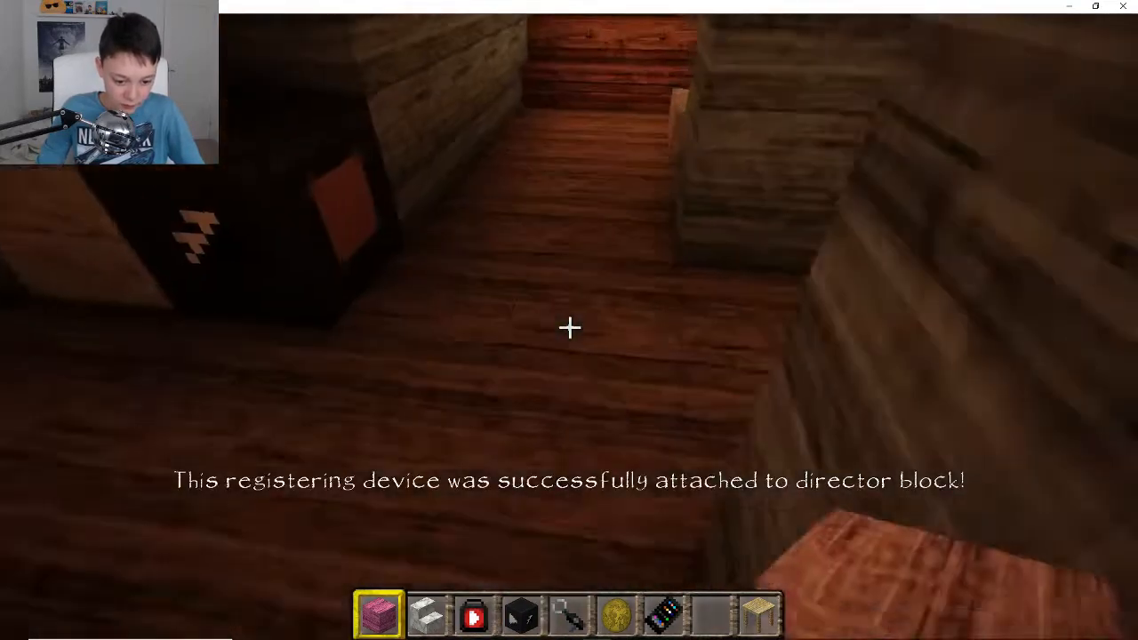
pyautogui.scroll(-4, 569, 328)
pyautogui.scroll(2, 569, 327)
pyautogui.rightClick(569, 327)
pyautogui.scroll(-1, 569, 327)
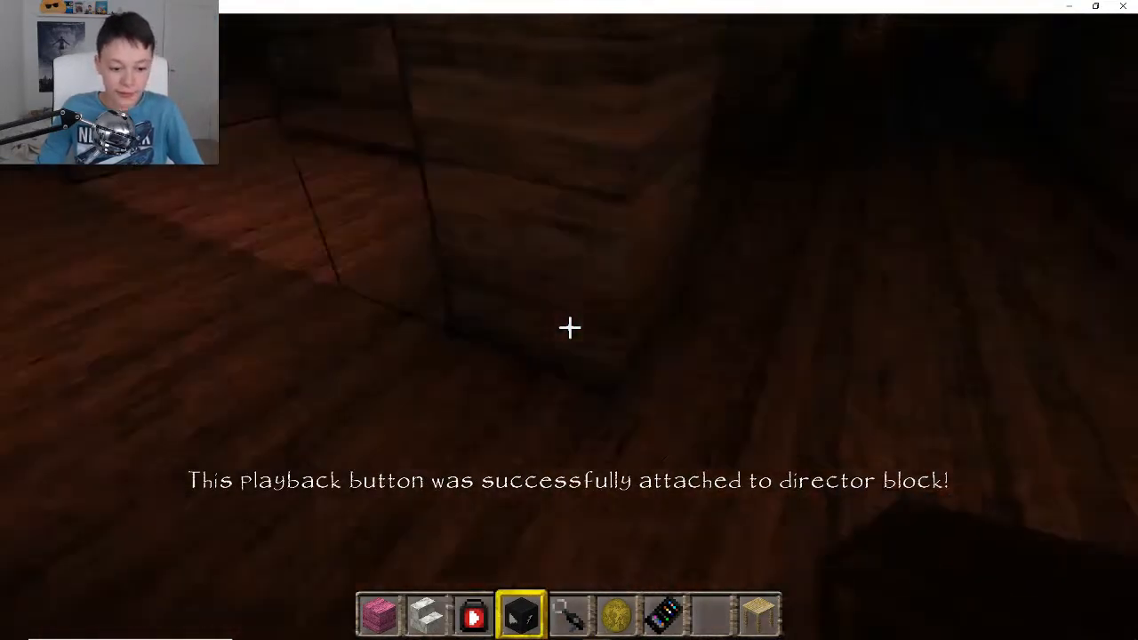
# Step: Open the director block's actor settings and browse the list of available morphs
pyautogui.scroll(-2, 569, 327)
pyautogui.scroll(1, 569, 327)
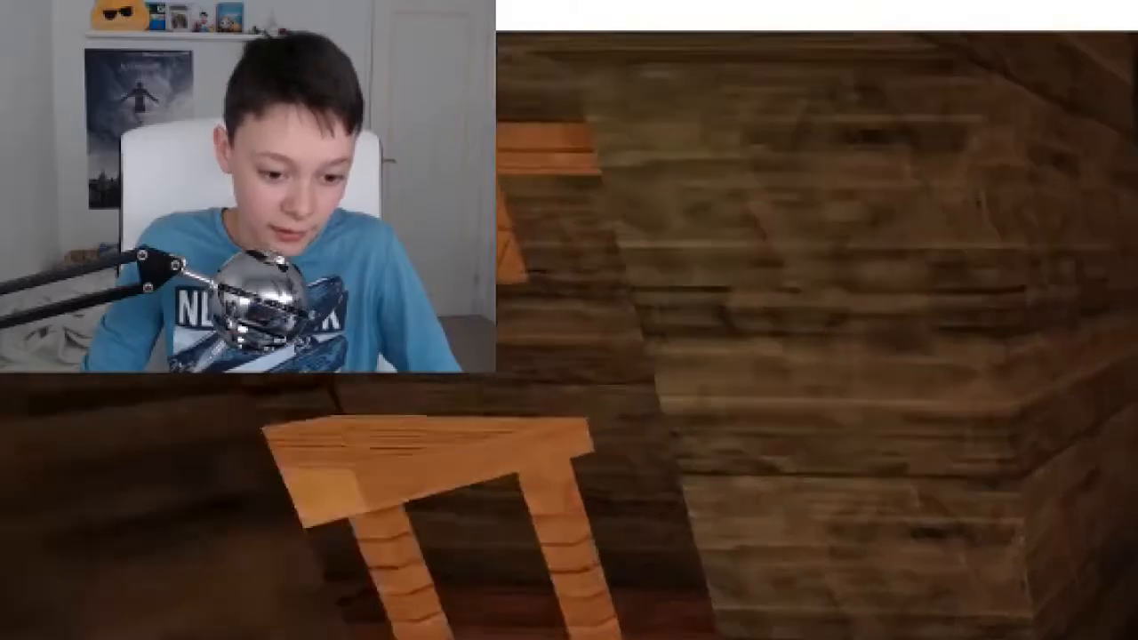
pyautogui.scroll(1, 569, 327)
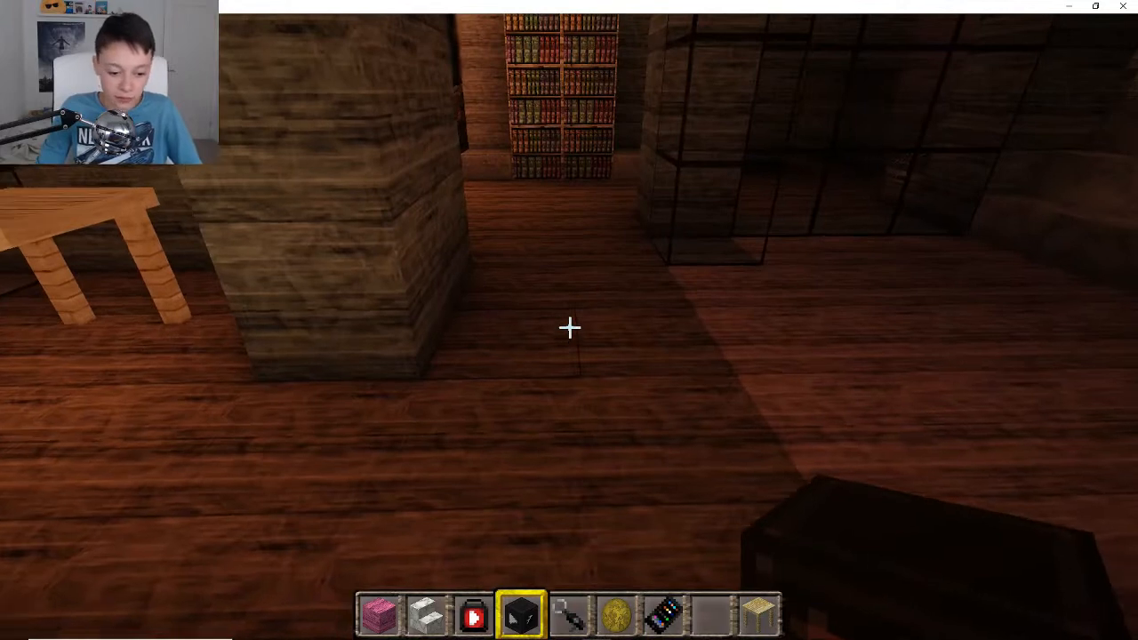
pyautogui.scroll(-1, 569, 328)
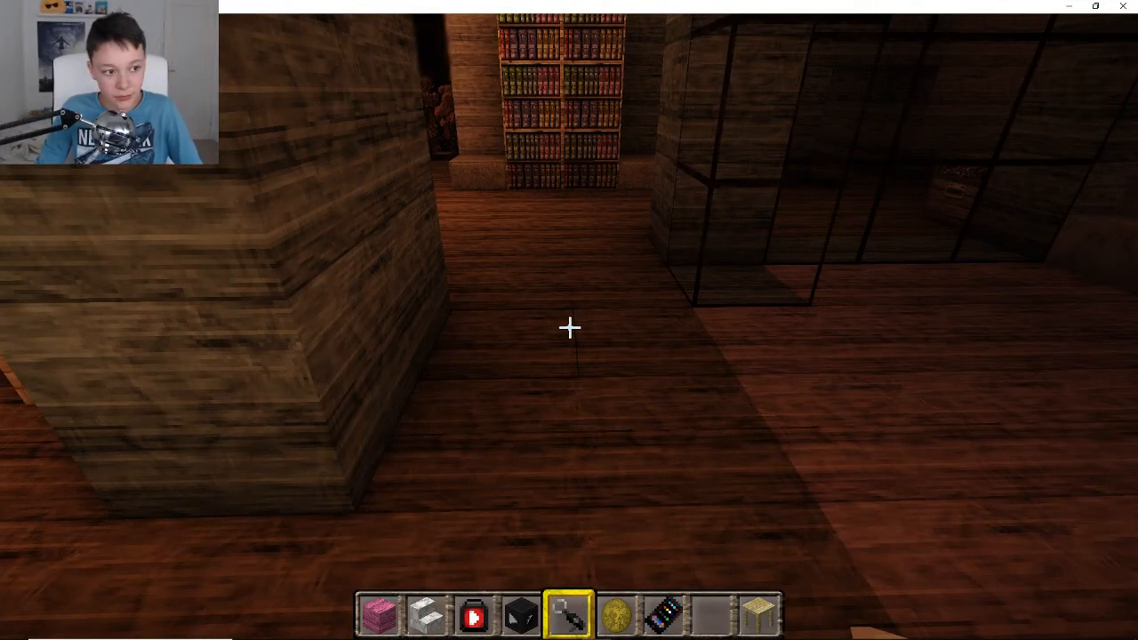
pyautogui.press('0')
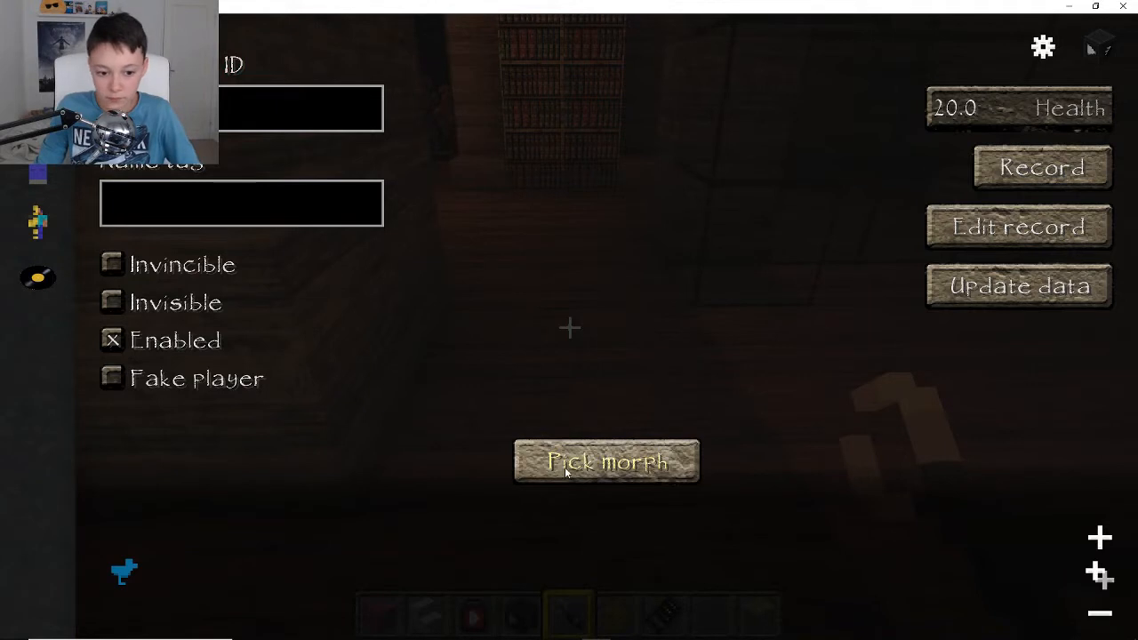
pyautogui.click(609, 460)
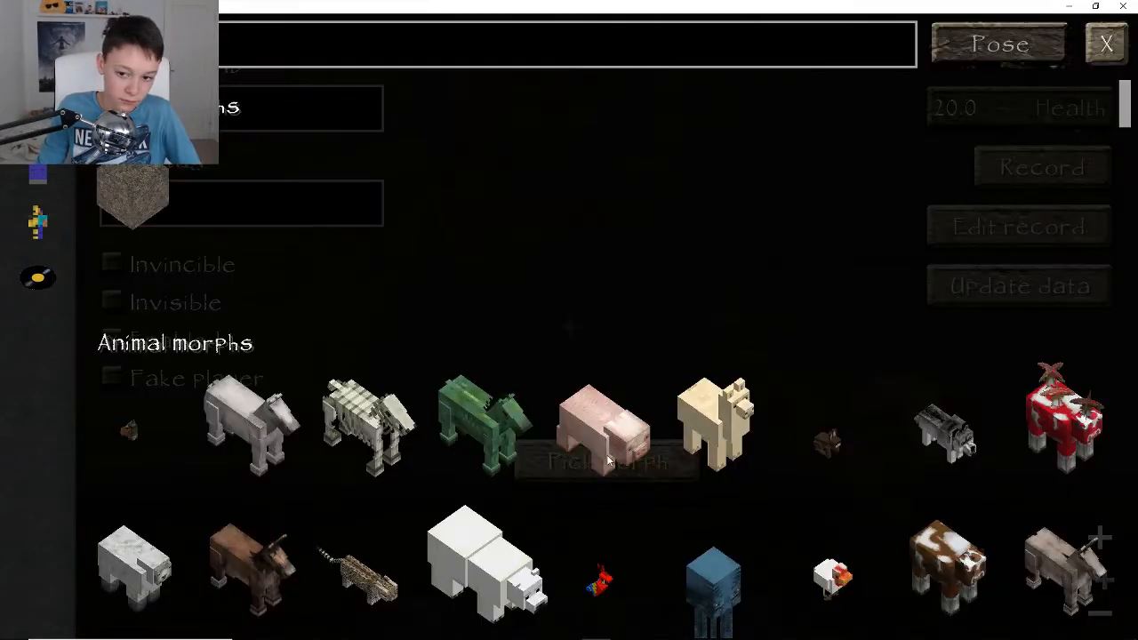
pyautogui.scroll(-8, 1112, 249)
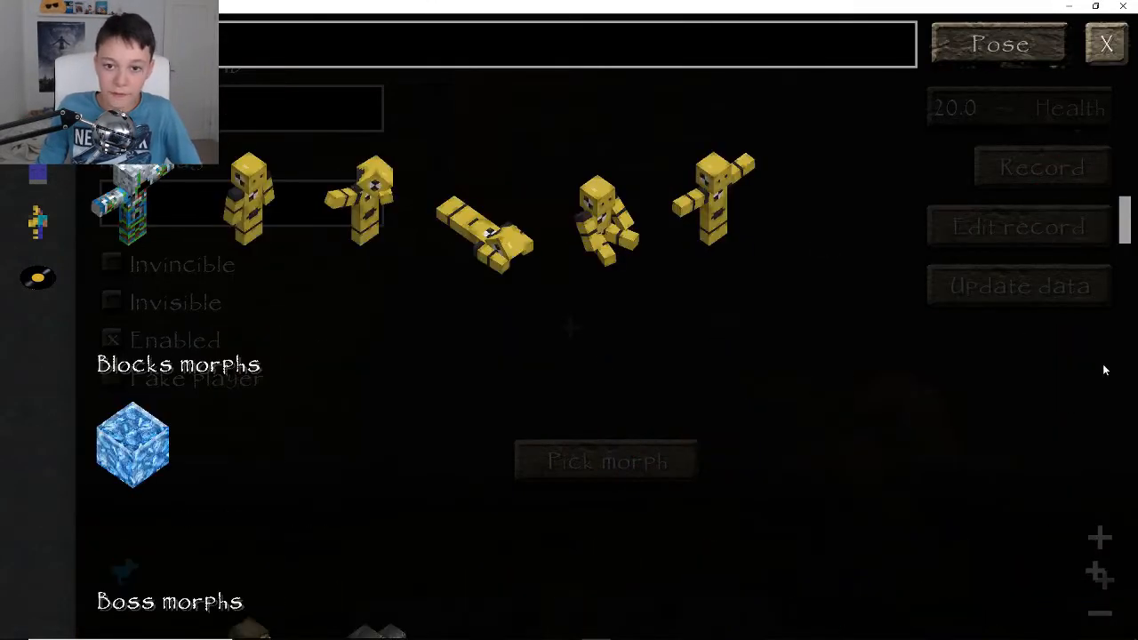
pyautogui.scroll(-10, 1101, 353)
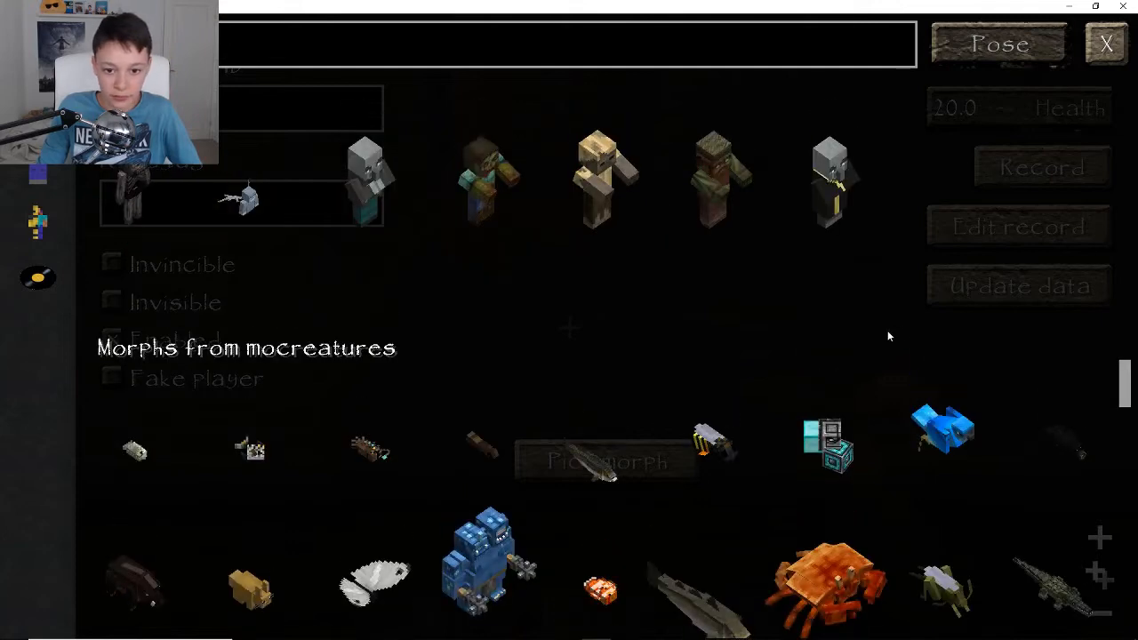
pyautogui.scroll(-1, 893, 330)
pyautogui.press('Escape')
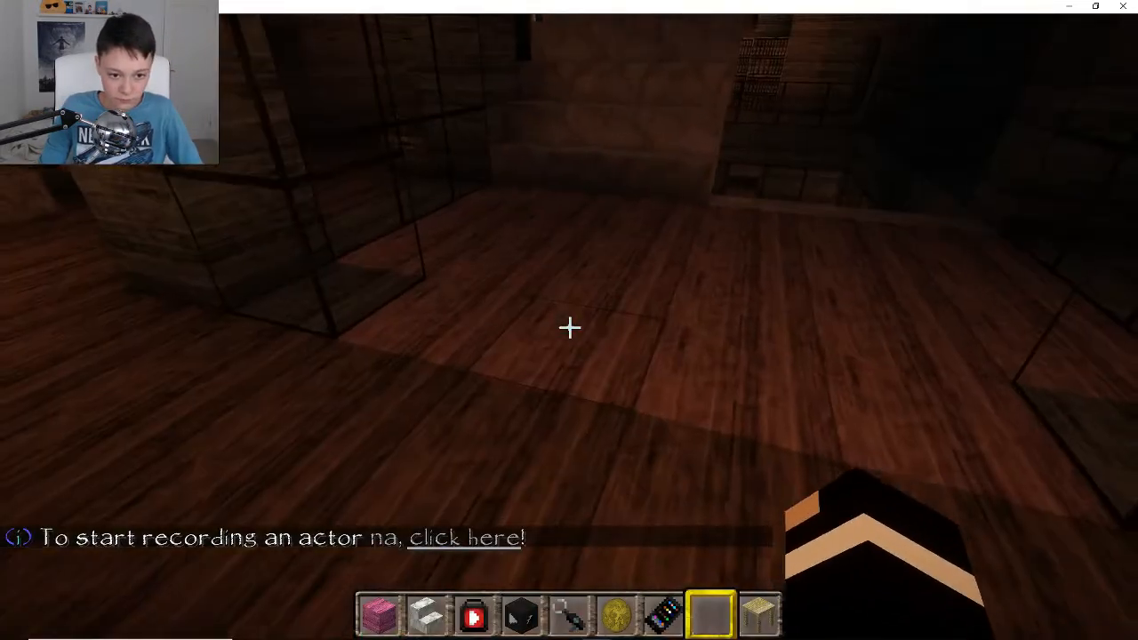
# Step: Start recording the actor "na" from the link in the chat
pyautogui.press('t')
pyautogui.click(473, 537)
pyautogui.press('Escape')
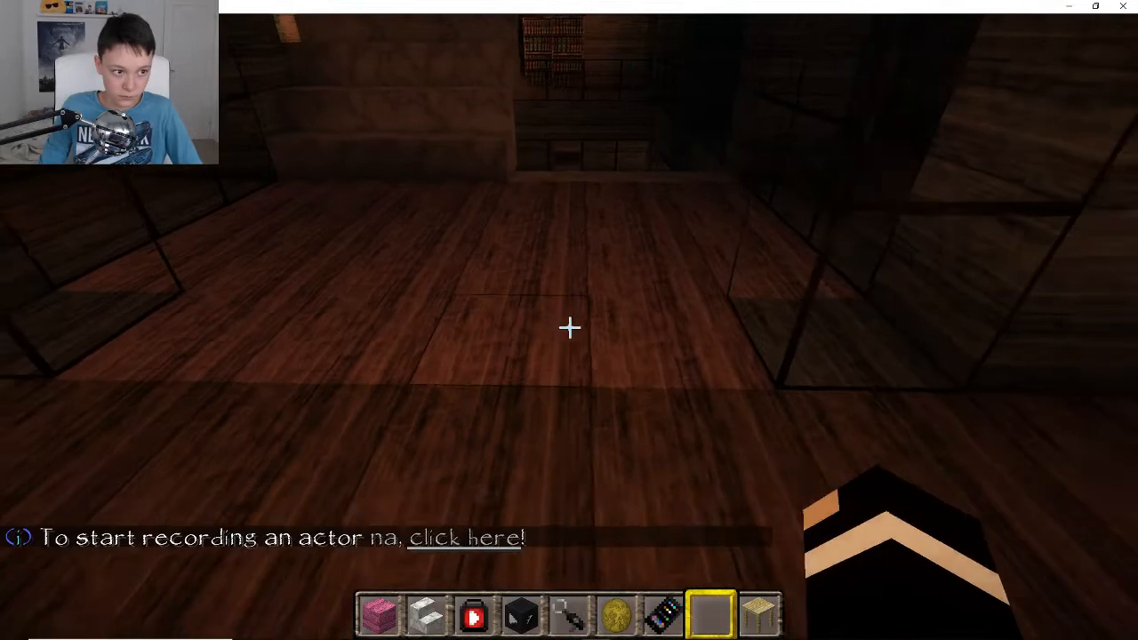
# Step: Act out the actor's movement by walking back and forth through the wooden hallway
pyautogui.press('w')
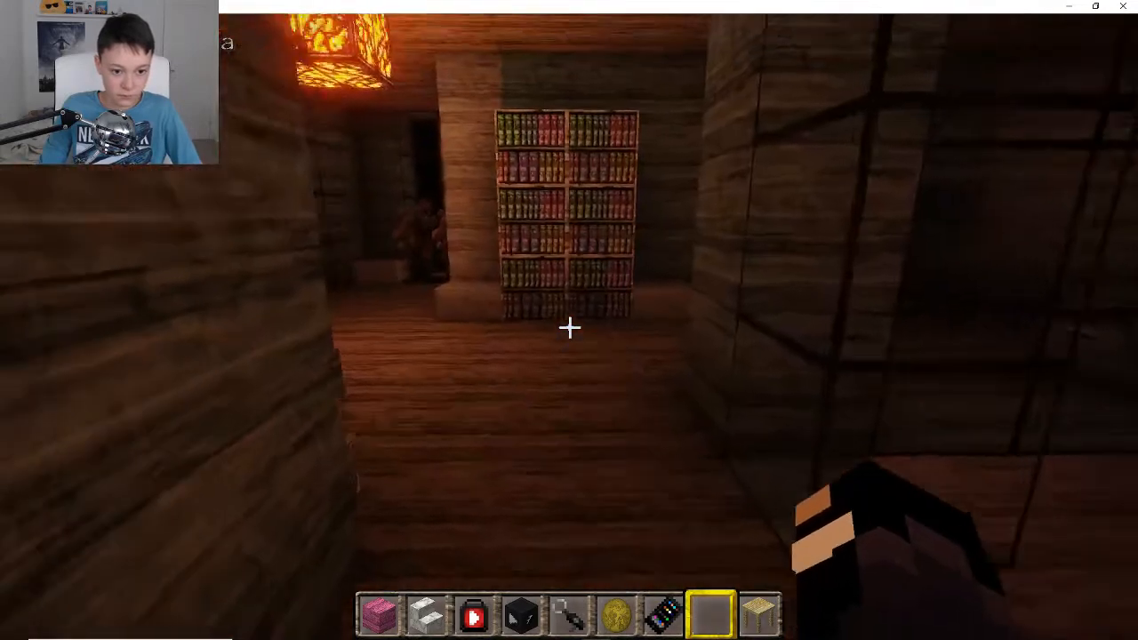
pyautogui.press('w')
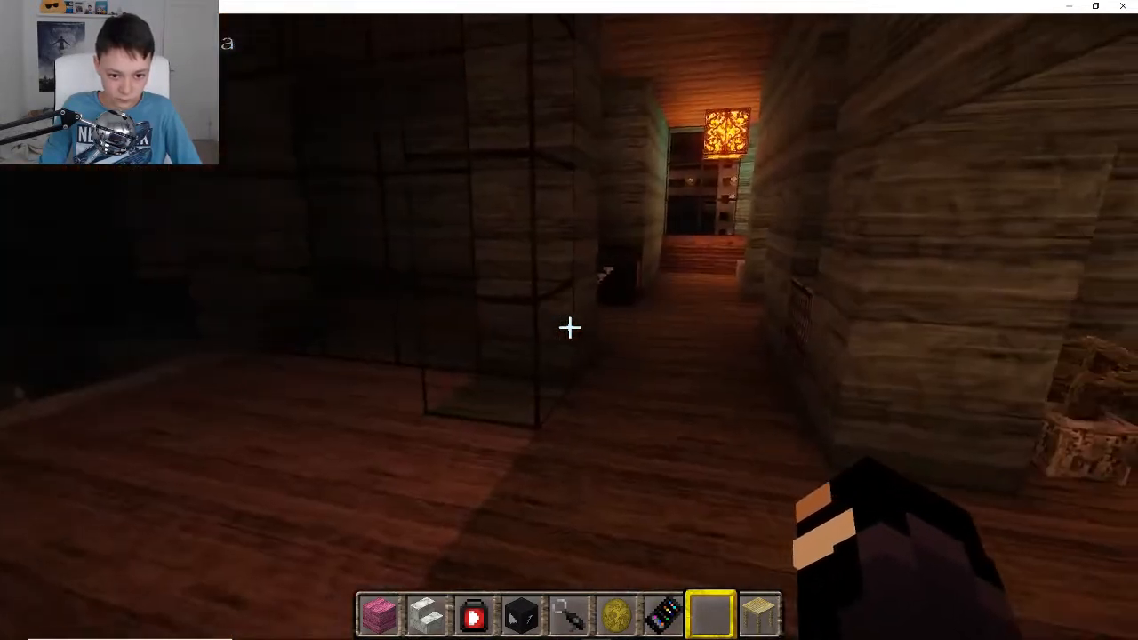
pyautogui.press('s')
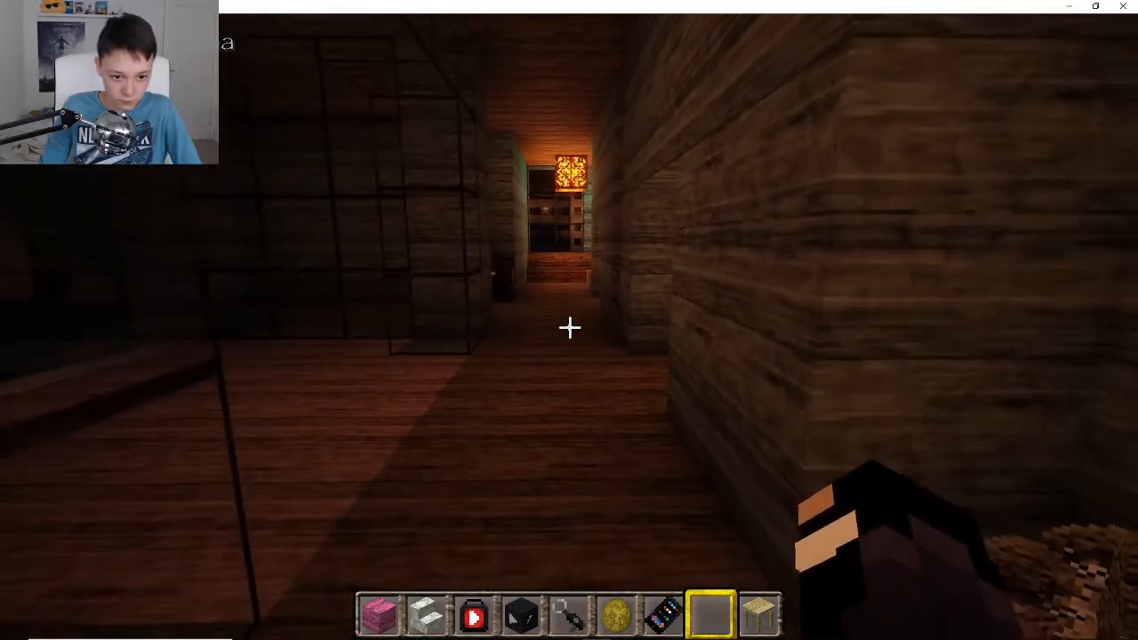
pyautogui.press('s')
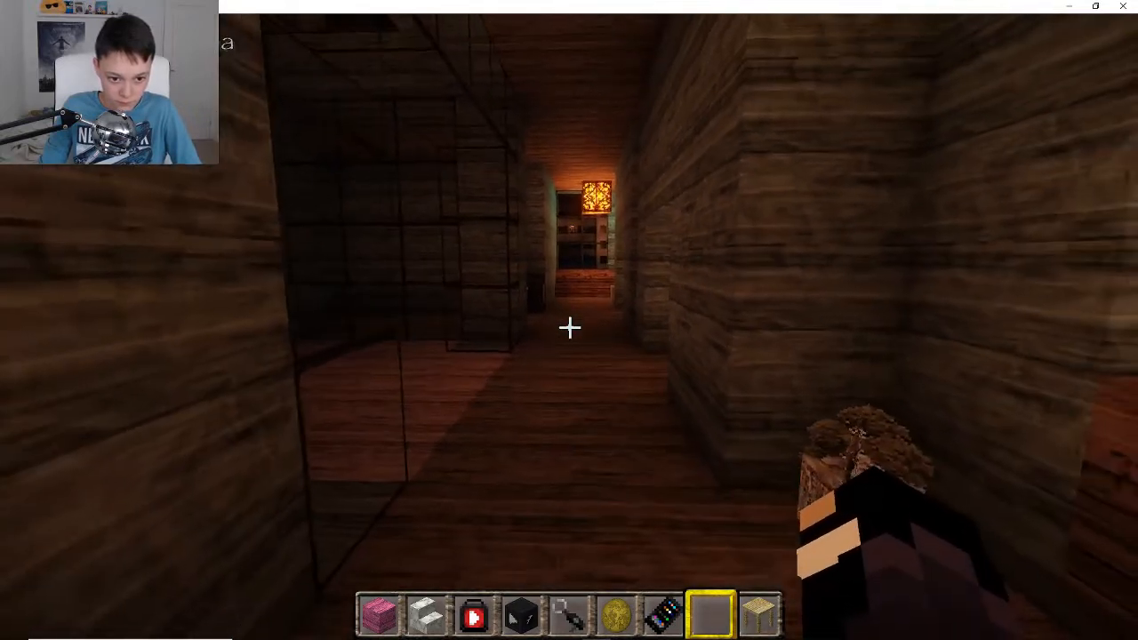
pyautogui.press('w')
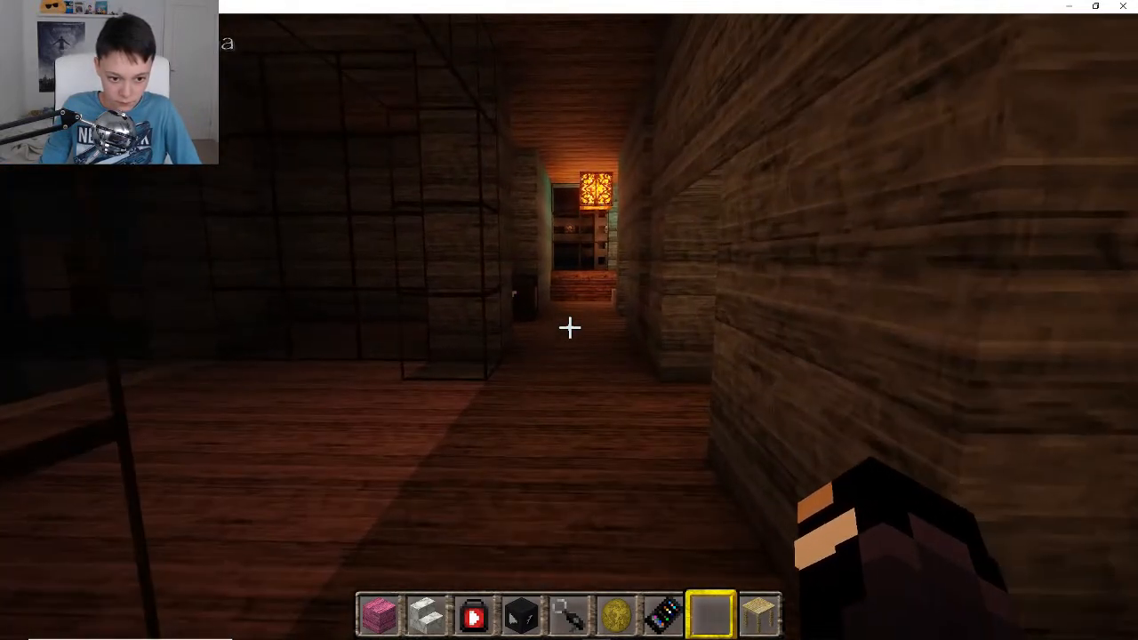
pyautogui.press('space')
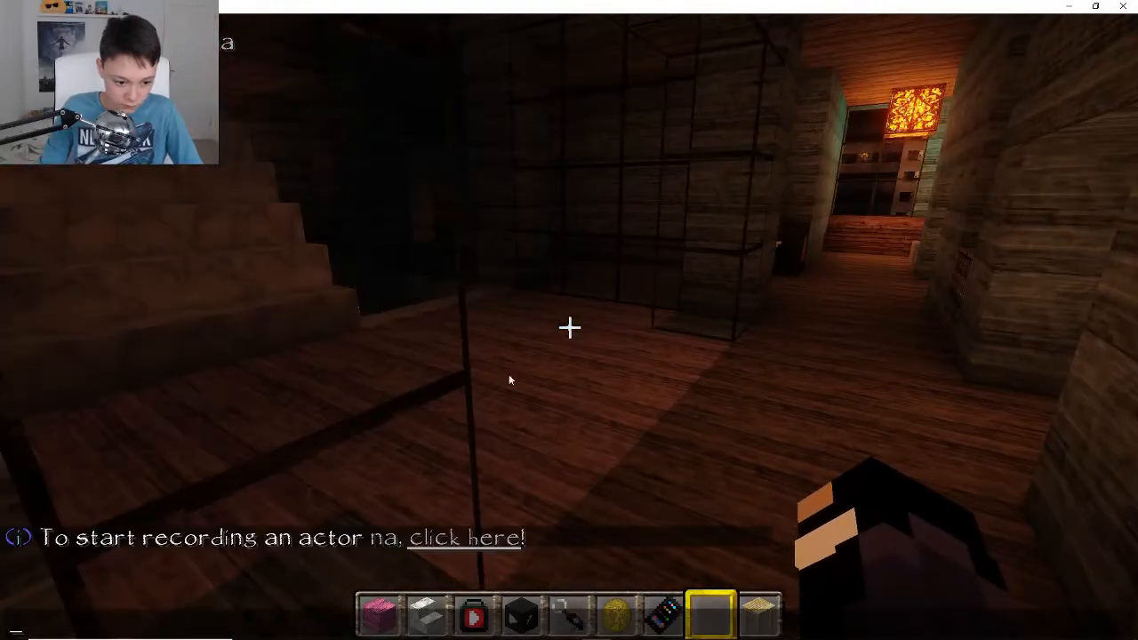
# Step: Register three camera points from different positions facing the room with the wooden table
pyautogui.scroll(2, 569, 328)
pyautogui.scroll(4, 569, 328)
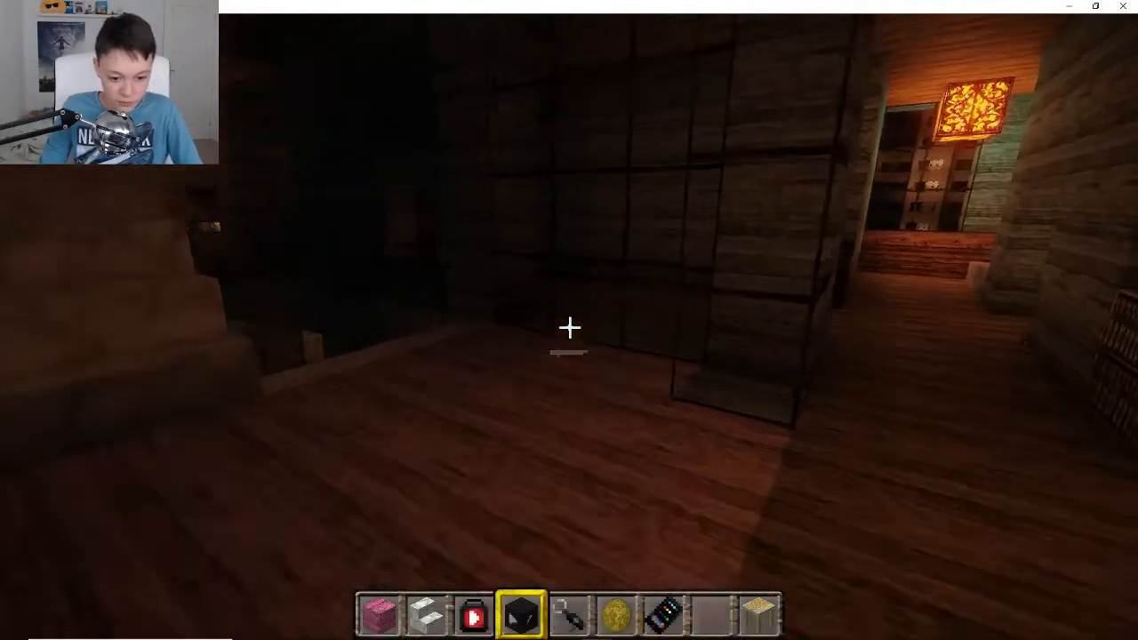
pyautogui.scroll(-4, 570, 327)
pyautogui.scroll(-1, 569, 327)
pyautogui.scroll(-1, 569, 328)
pyautogui.press('w')
pyautogui.press('p')
pyautogui.press('s')
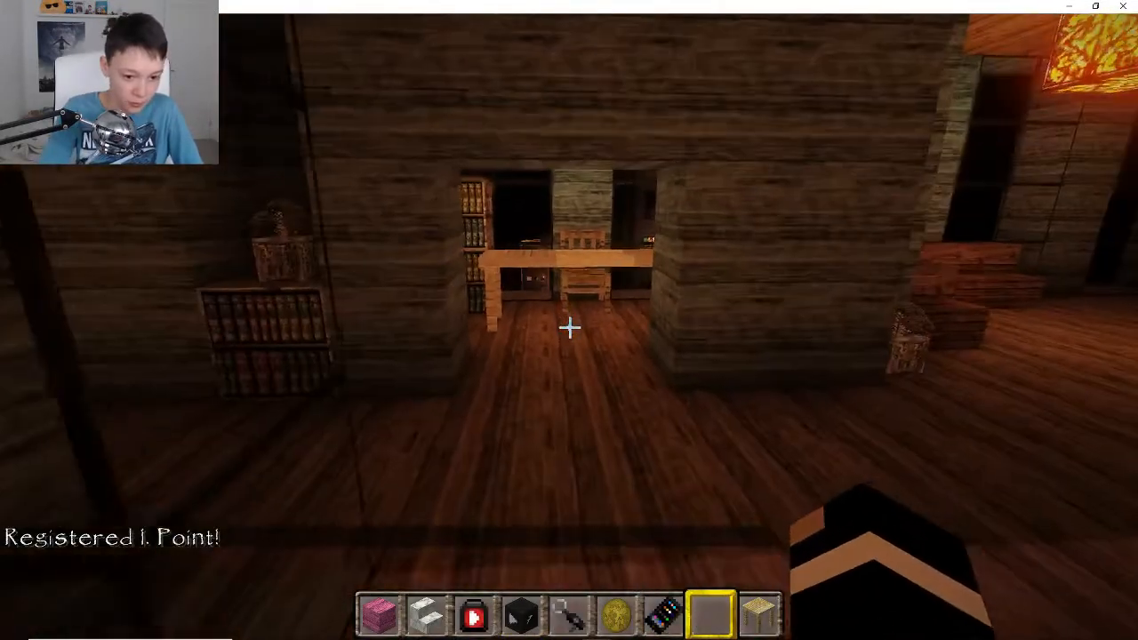
pyautogui.press('p')
pyautogui.press('d')
pyautogui.press('p')
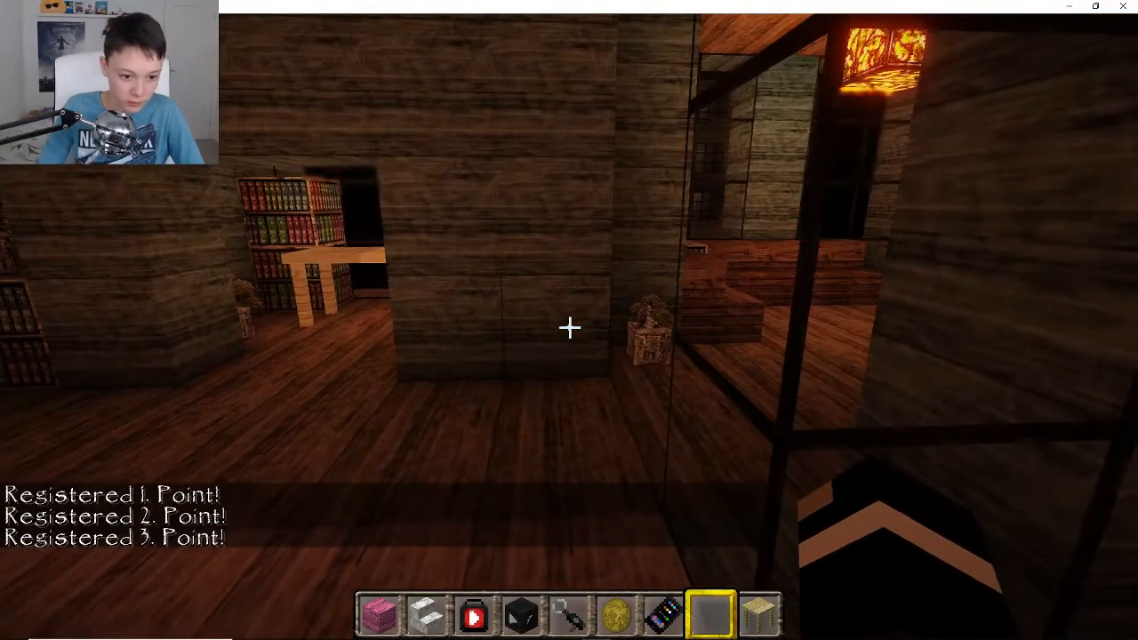
# Step: Run the camera path through the registered points with the command /cam start
pyautogui.press('u')
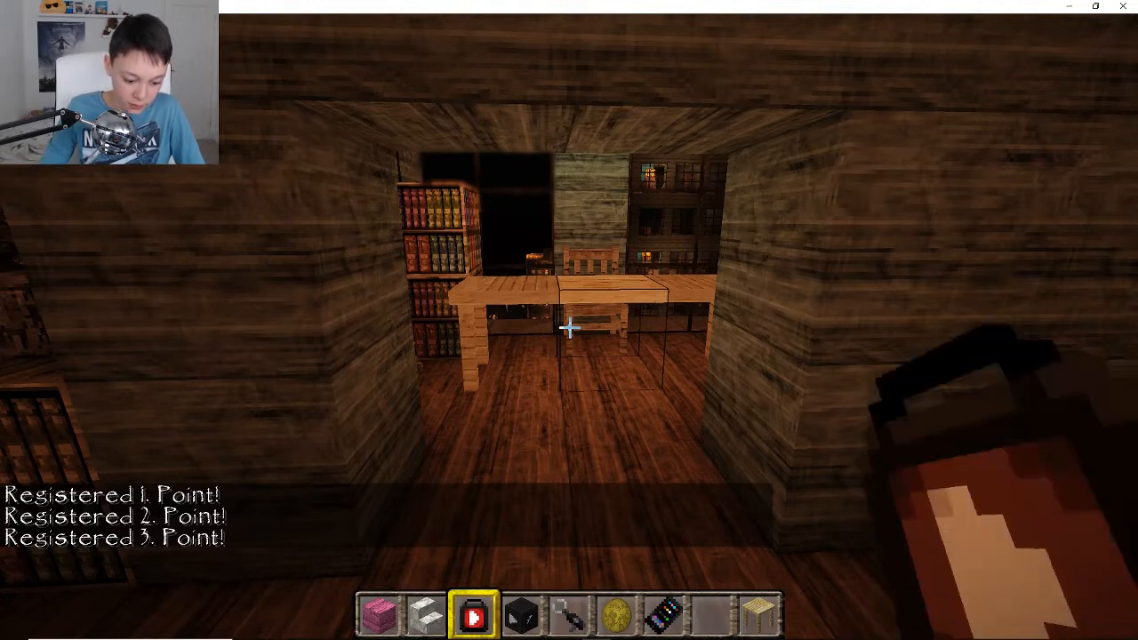
pyautogui.write('/cam start')
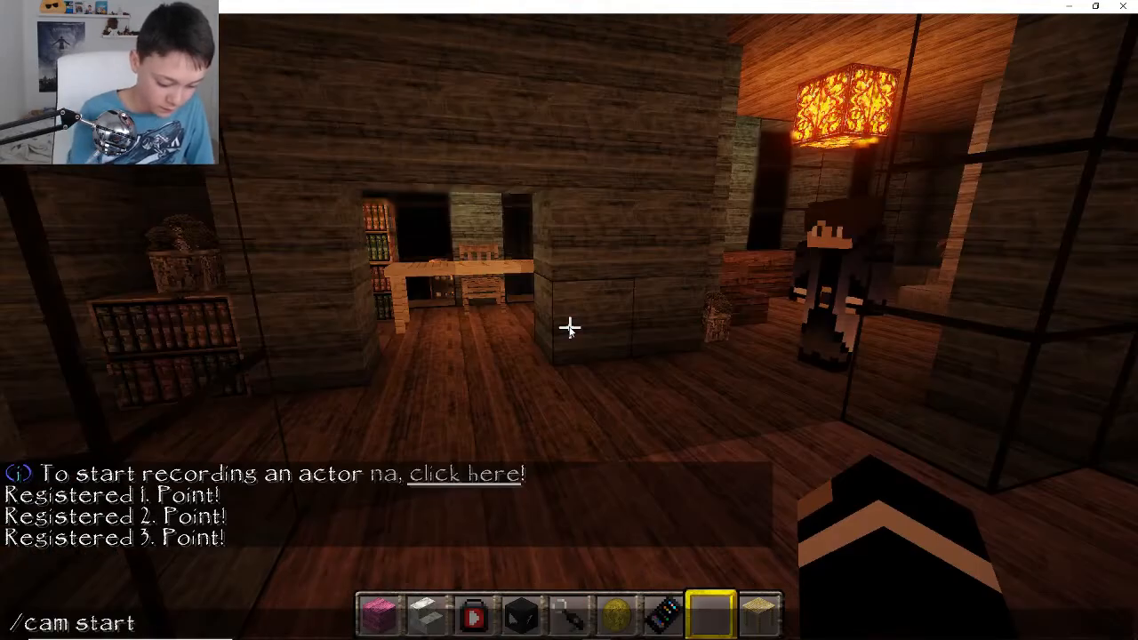
pyautogui.press('Return')
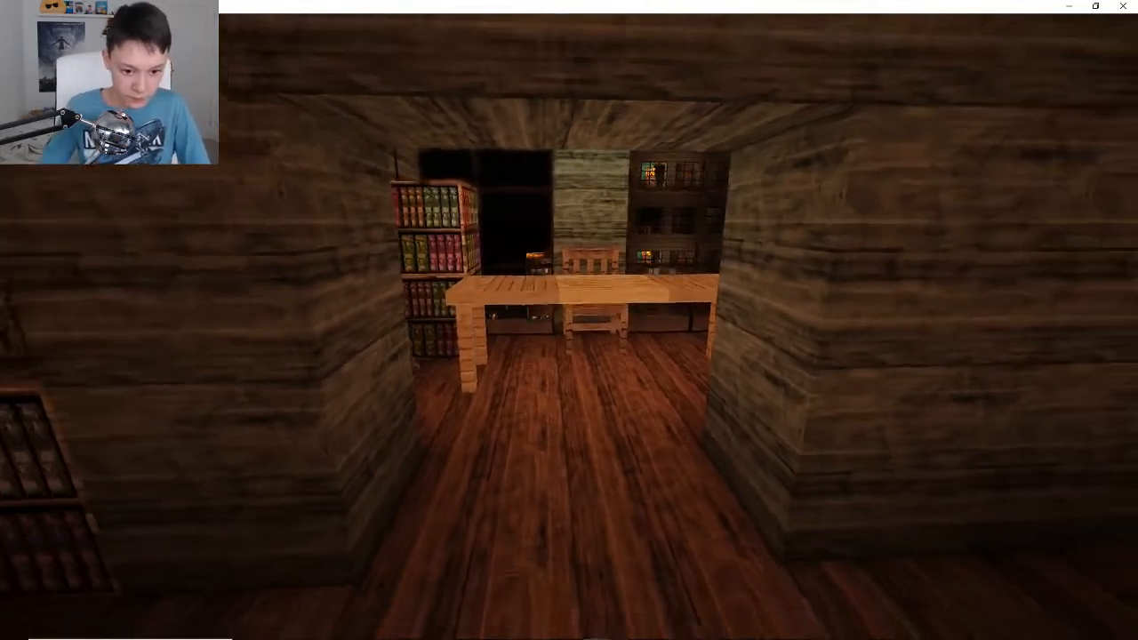
# Step: Play back the recorded actor scene with the playback button item
pyautogui.press('5')
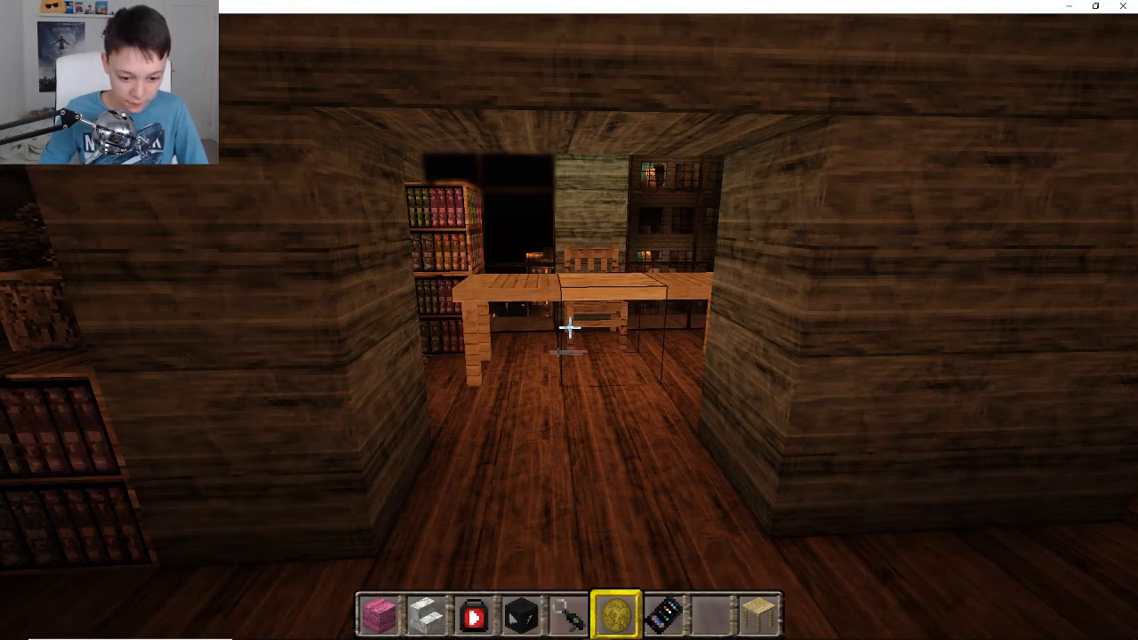
pyautogui.press('t')
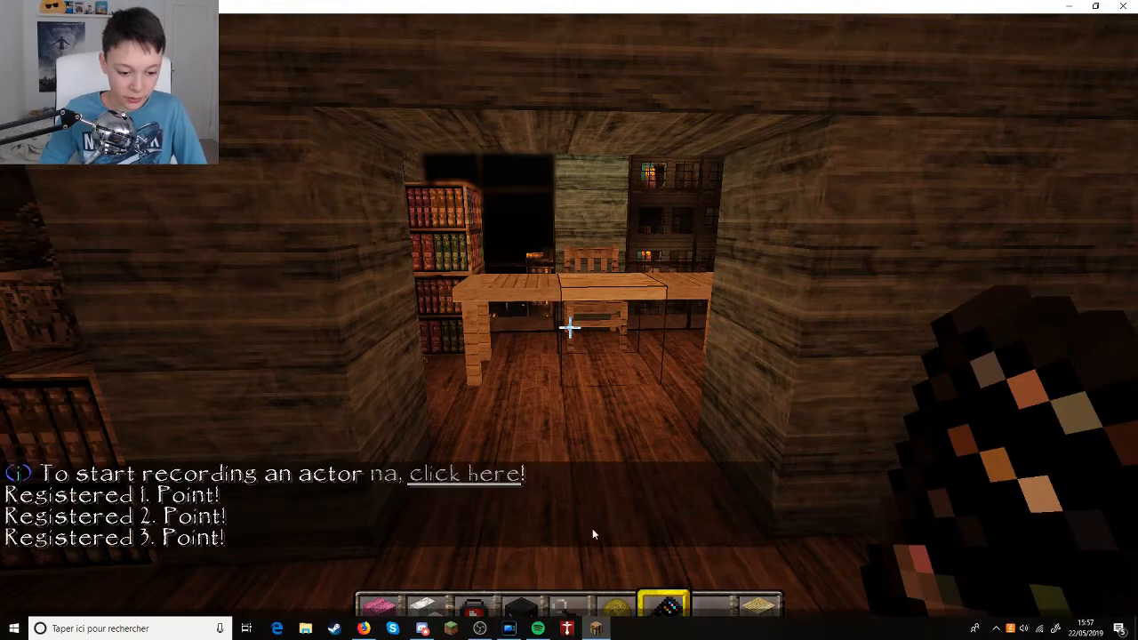
pyautogui.press('Escape')
pyautogui.scroll(4, 570, 328)
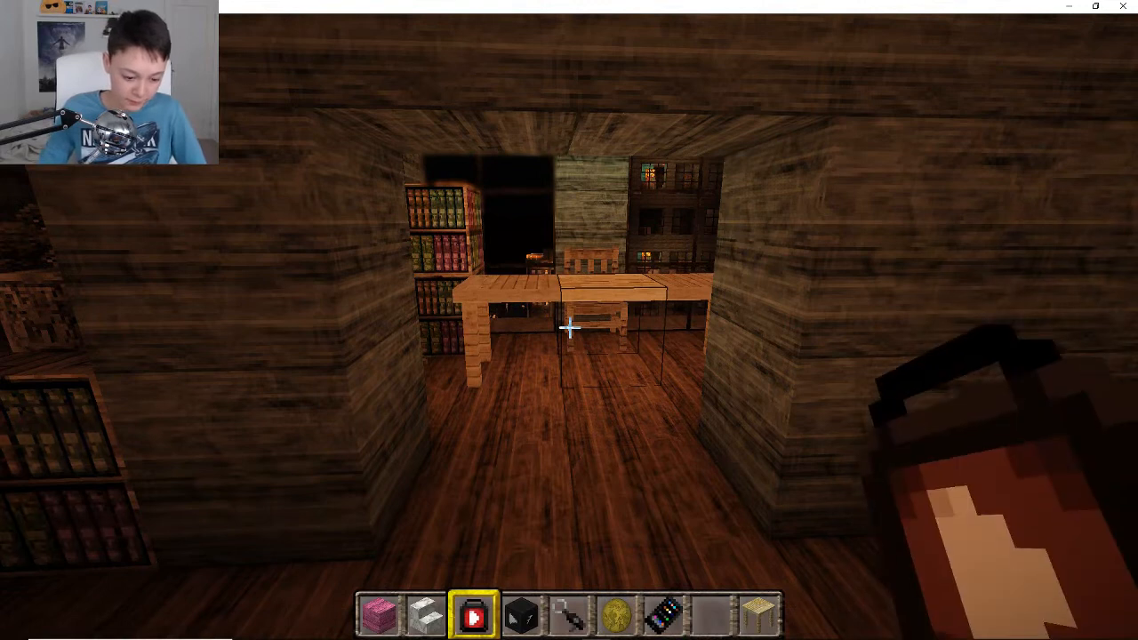
pyautogui.rightClick(569, 328)
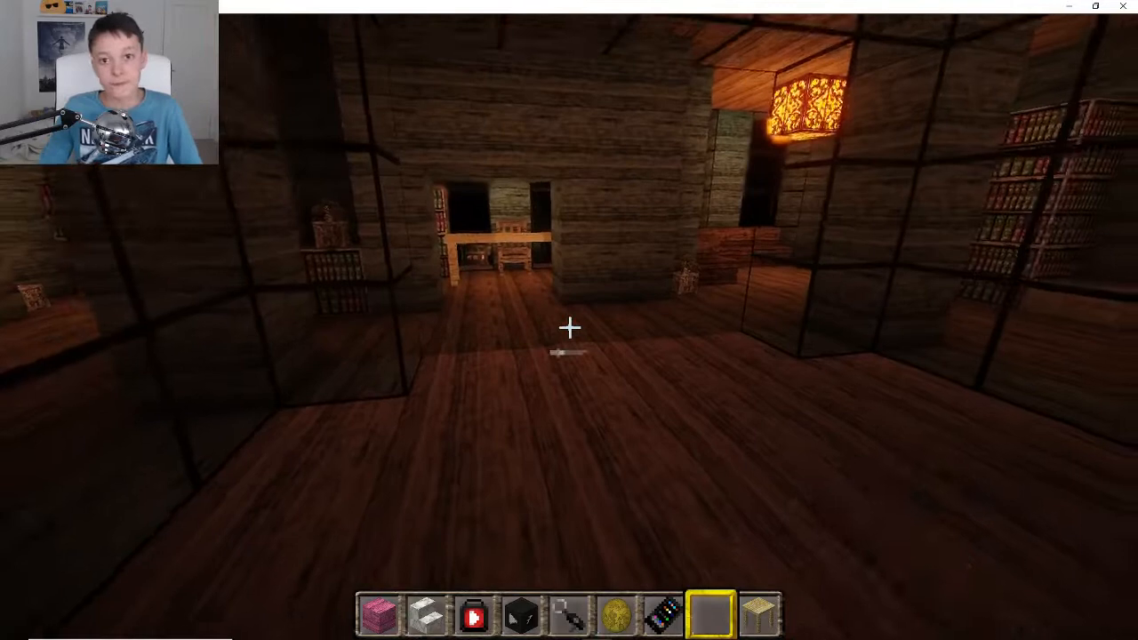
# Step: Open the director block's actor panel, select the second actor in the white and blue outfit, and start recording it
pyautogui.press('w')
pyautogui.scroll(3, 569, 327)
pyautogui.scroll(-1, 569, 328)
pyautogui.press('s')
pyautogui.scroll(1, 569, 327)
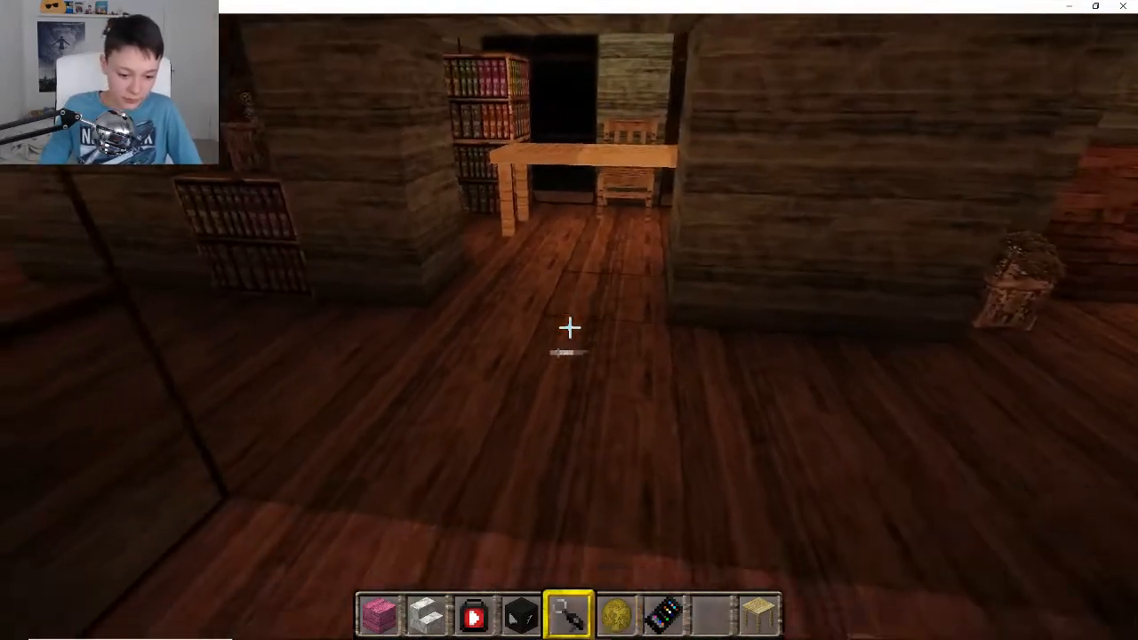
pyautogui.rightClick(569, 327)
pyautogui.click(562, 456)
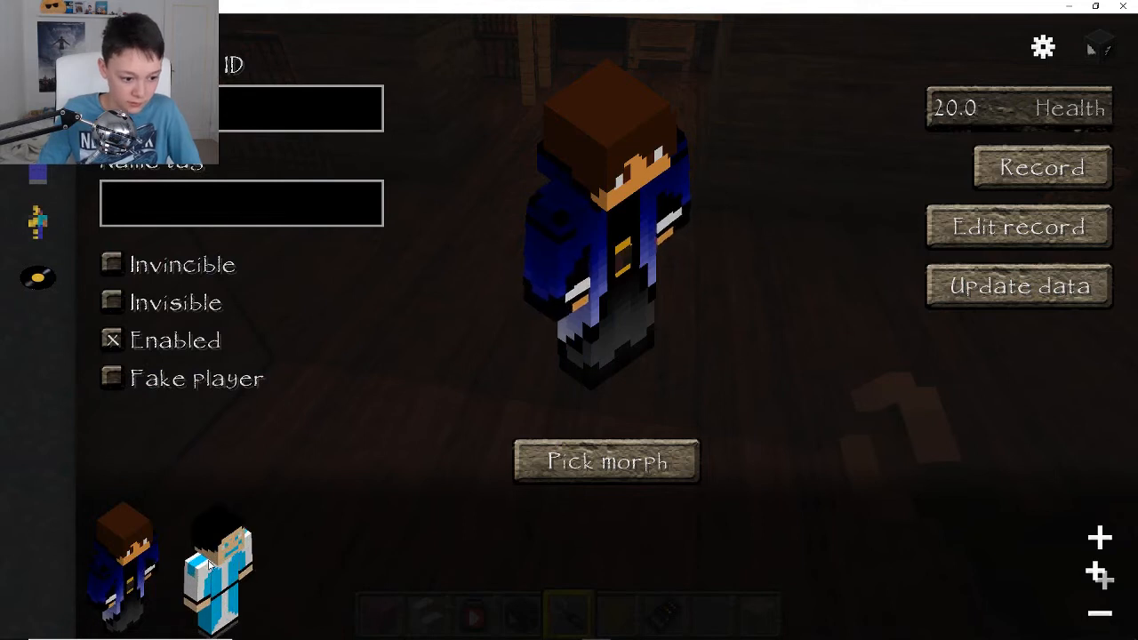
pyautogui.click(211, 565)
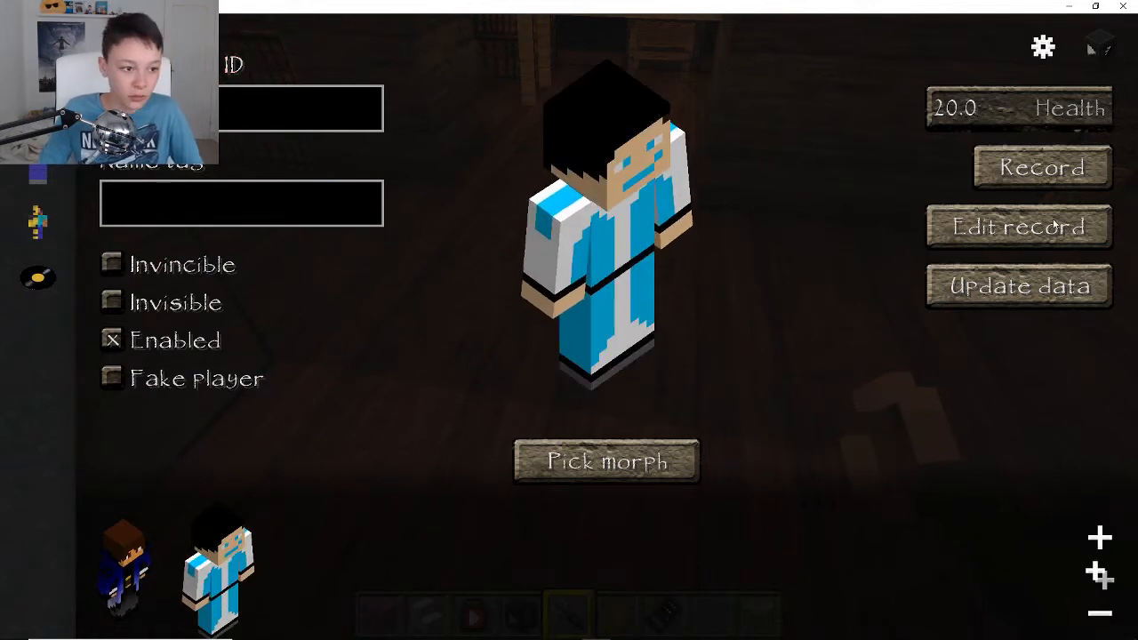
pyautogui.press('Escape')
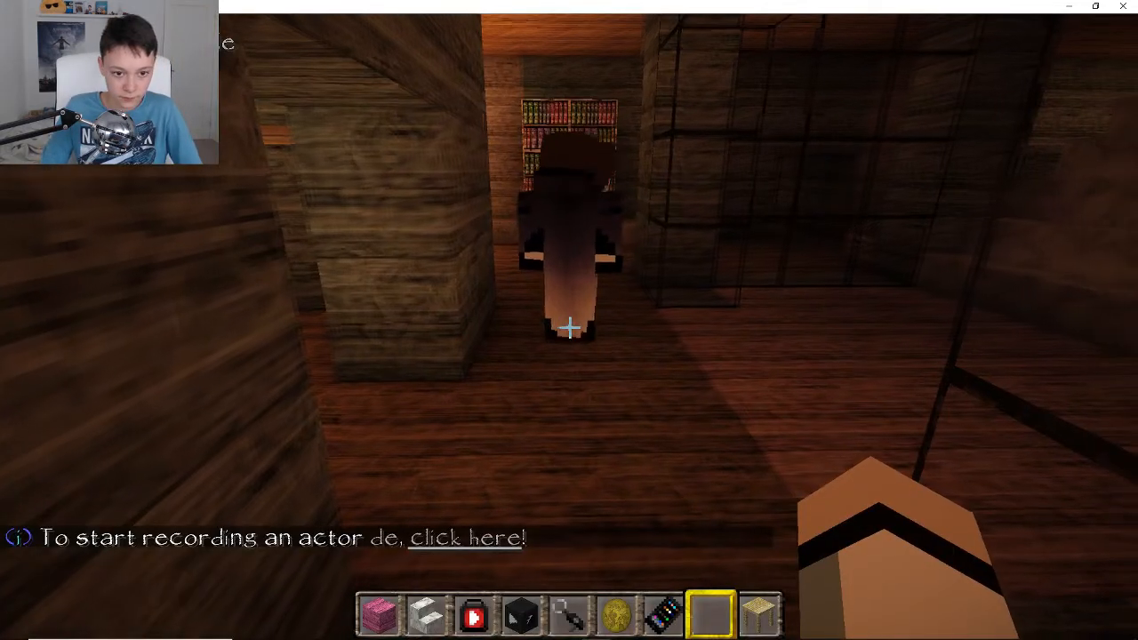
# Step: Act out the second actor's part by walking toward the first actor, and stop the recording through the chat link for actor de
pyautogui.press('w')
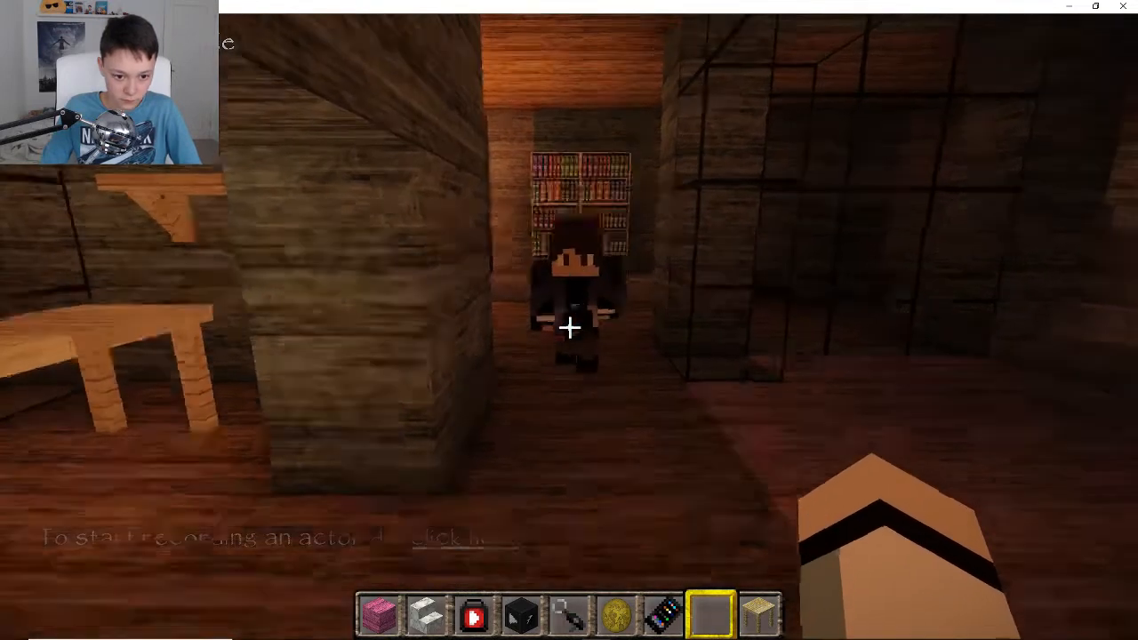
pyautogui.press('w')
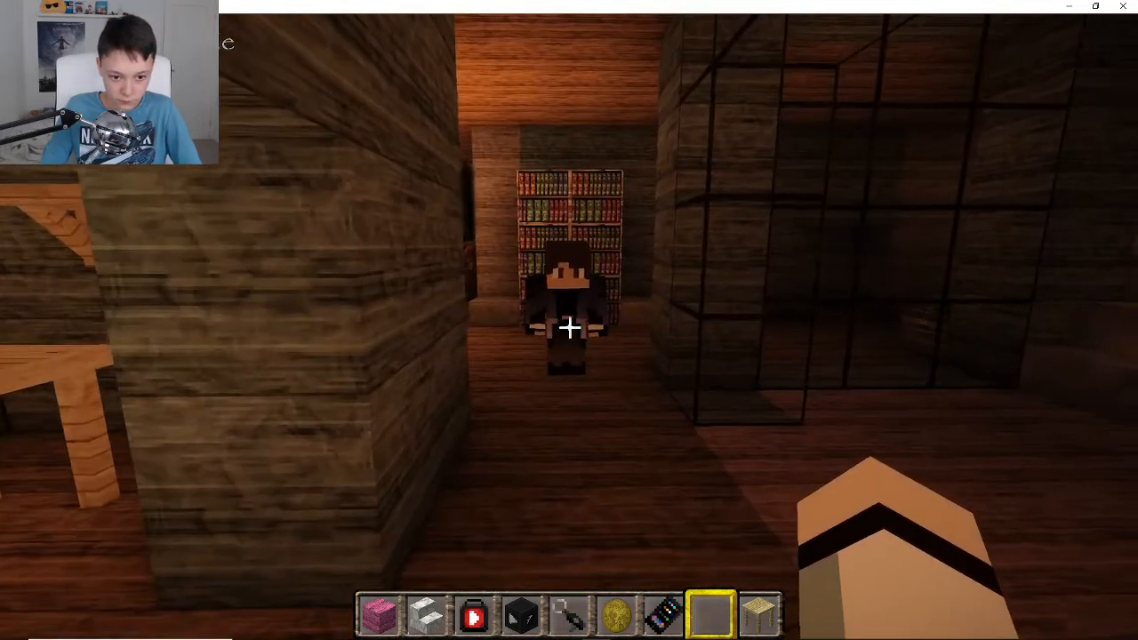
pyautogui.press('w')
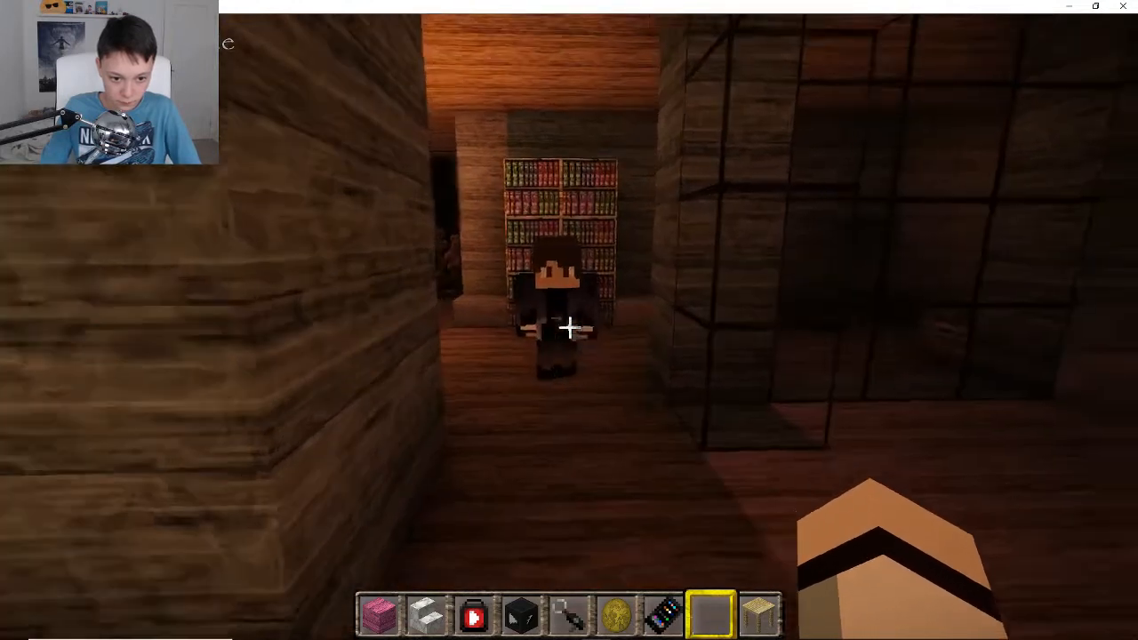
pyautogui.press('t')
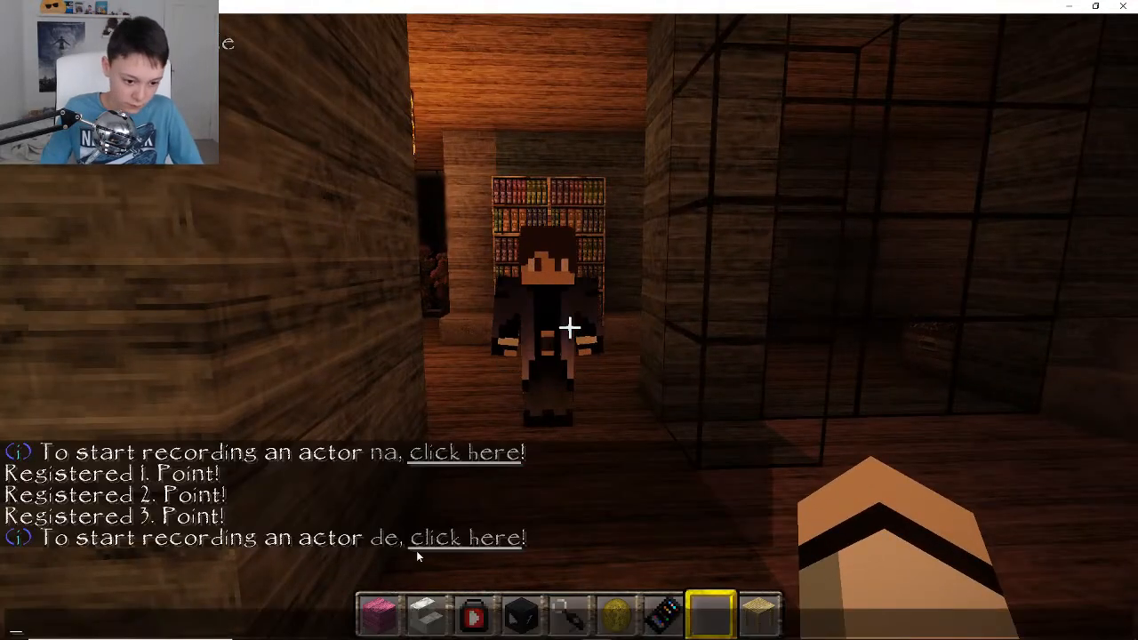
pyautogui.click(459, 540)
# Step: Play back the scene with both recorded actors using the playback button item
pyautogui.scroll(7, 569, 327)
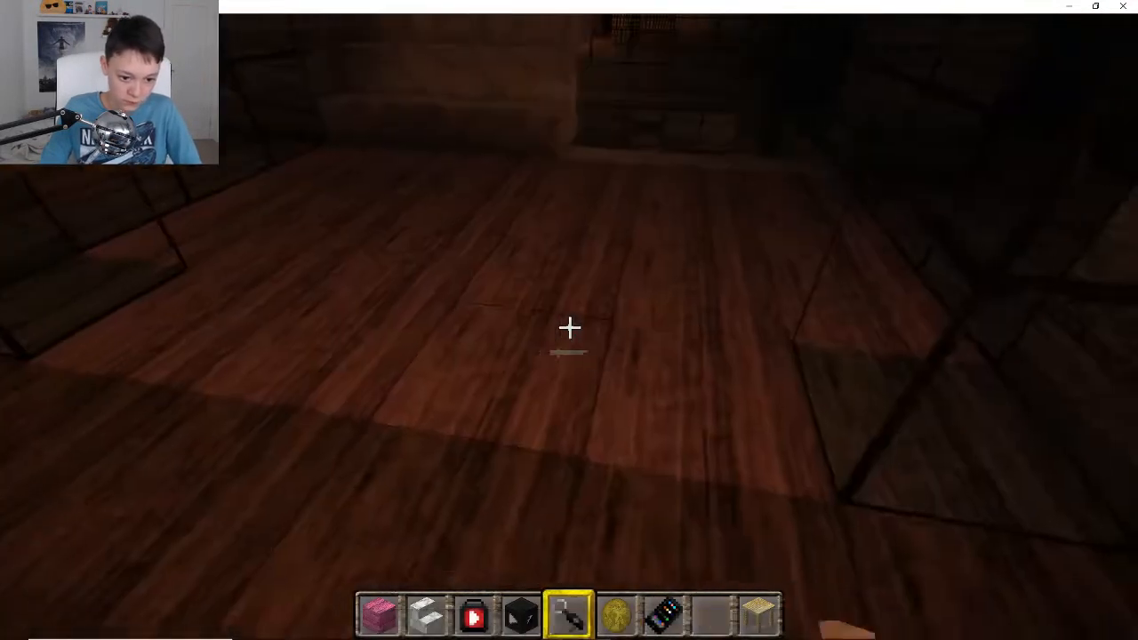
pyautogui.scroll(-4, 570, 328)
pyautogui.scroll(2, 569, 327)
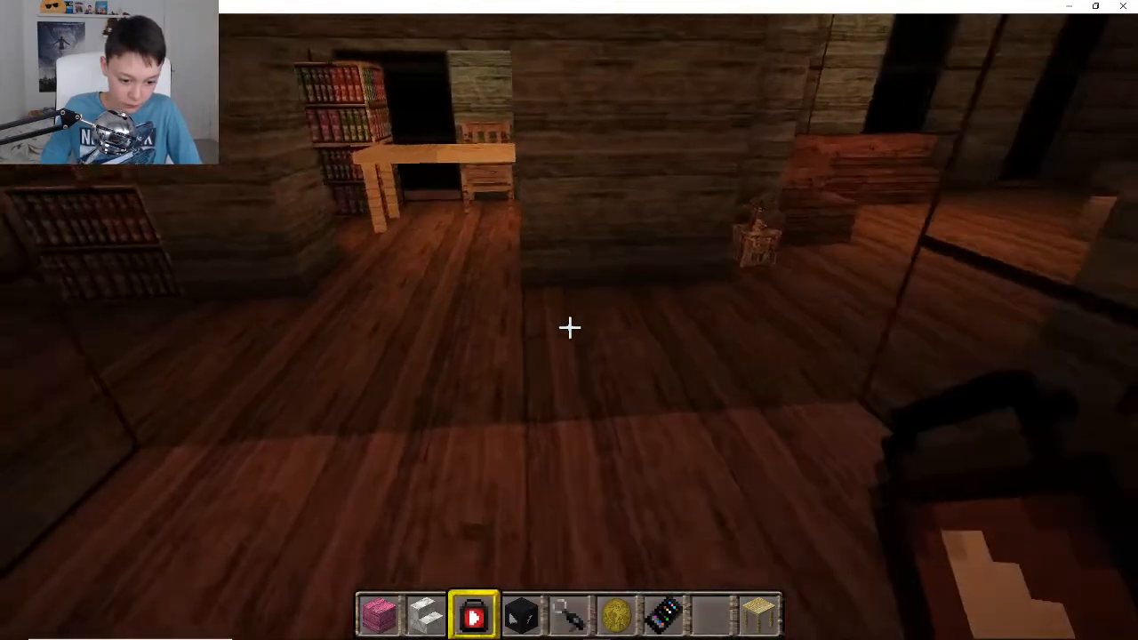
pyautogui.rightClick(569, 327)
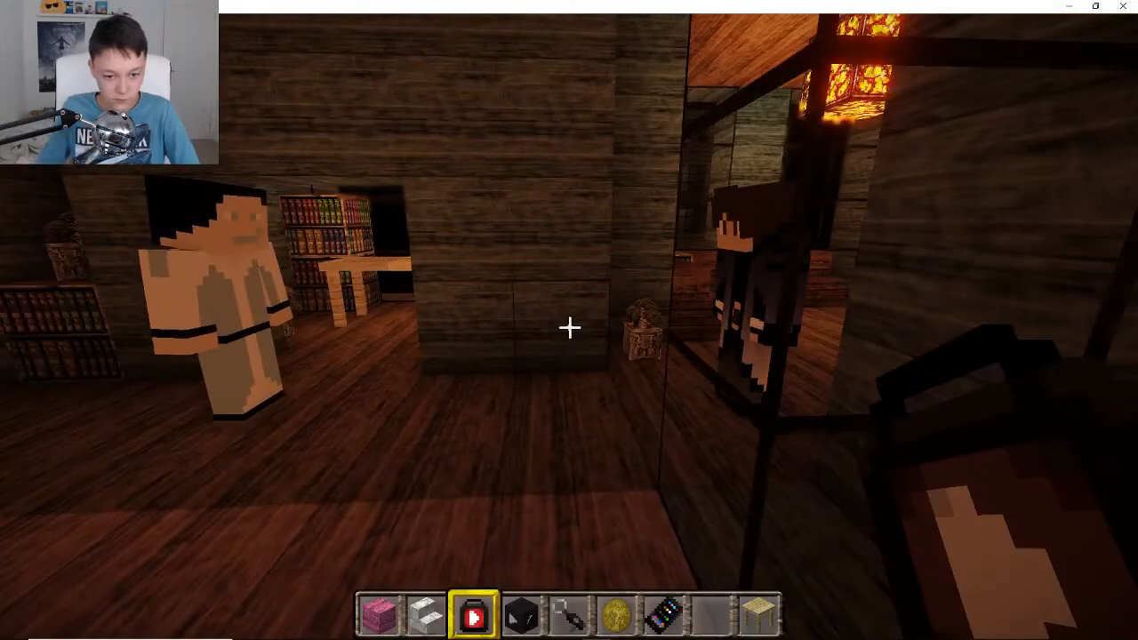
# Step: Leave the game view for OBS, and switch on to the empty PowerDirector project
pyautogui.press('t')
pyautogui.click(480, 629)
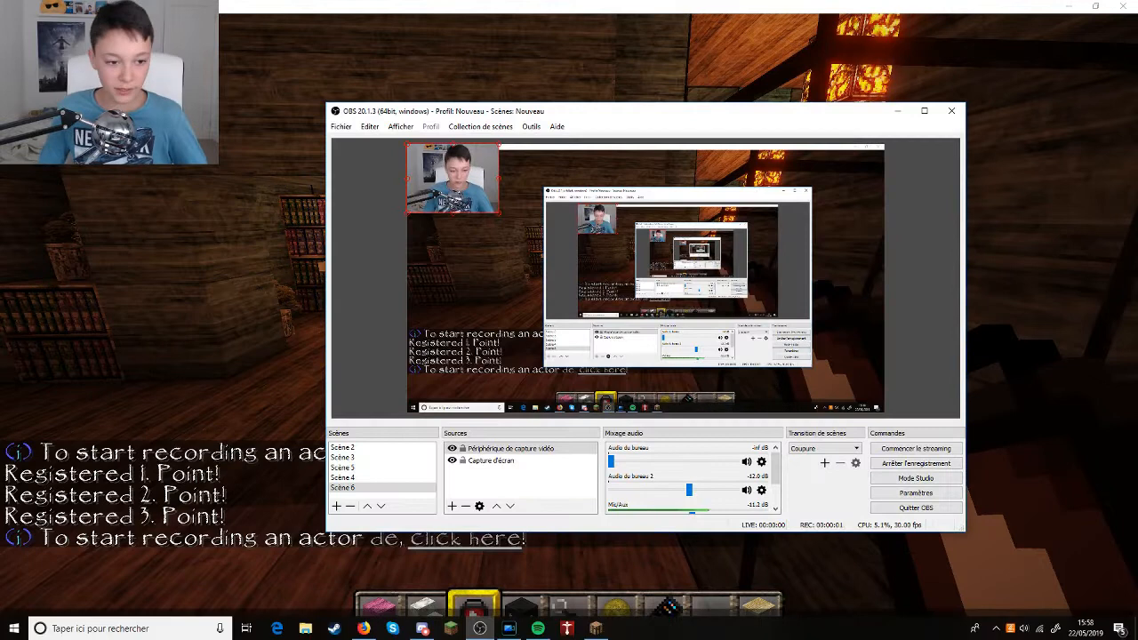
pyautogui.click(509, 628)
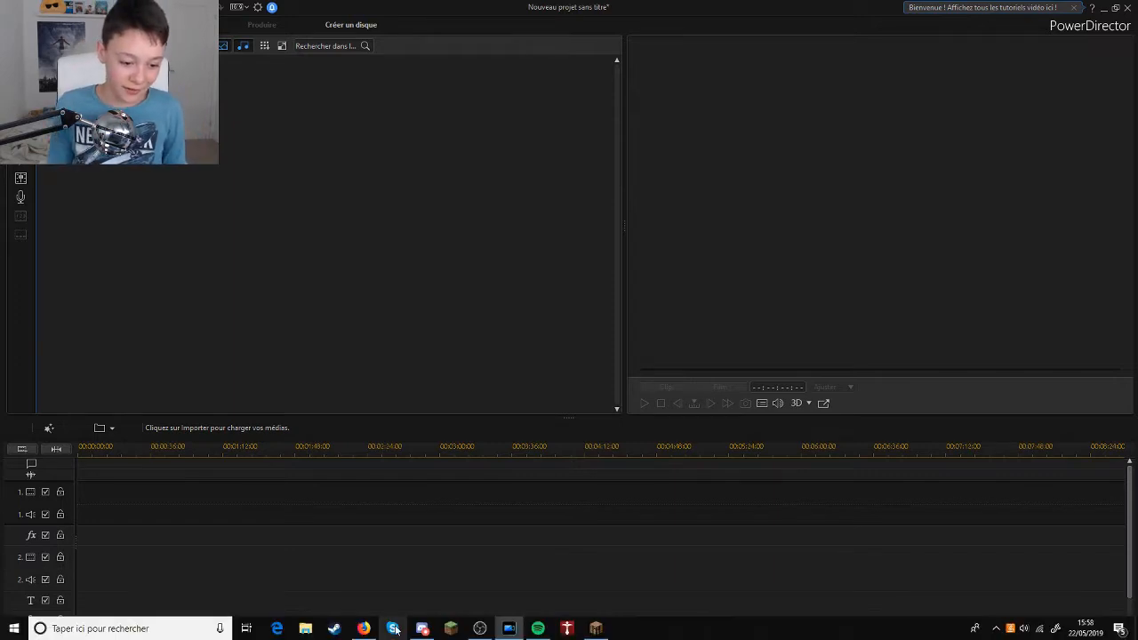
# Step: Open the Vidéos folder in File Explorer and browse to the recordings from 2019-05-22
pyautogui.click(310, 624)
pyautogui.click(498, 639)
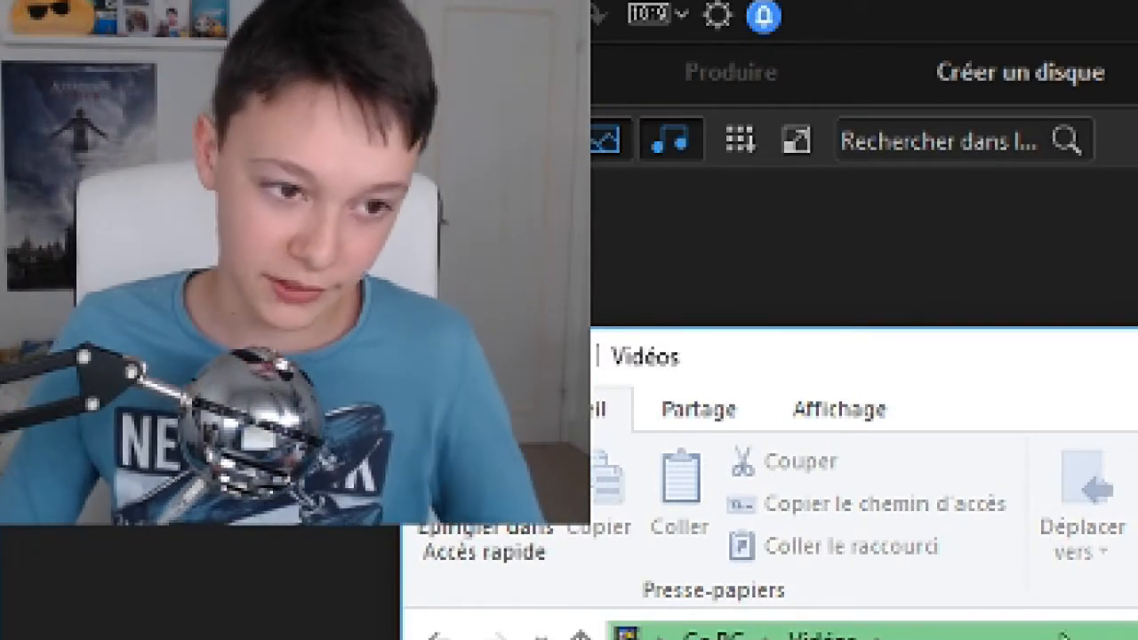
pyautogui.moveTo(1099, 339); pyautogui.dragTo(1050, 291)
pyautogui.scroll(-20, 628, 344)
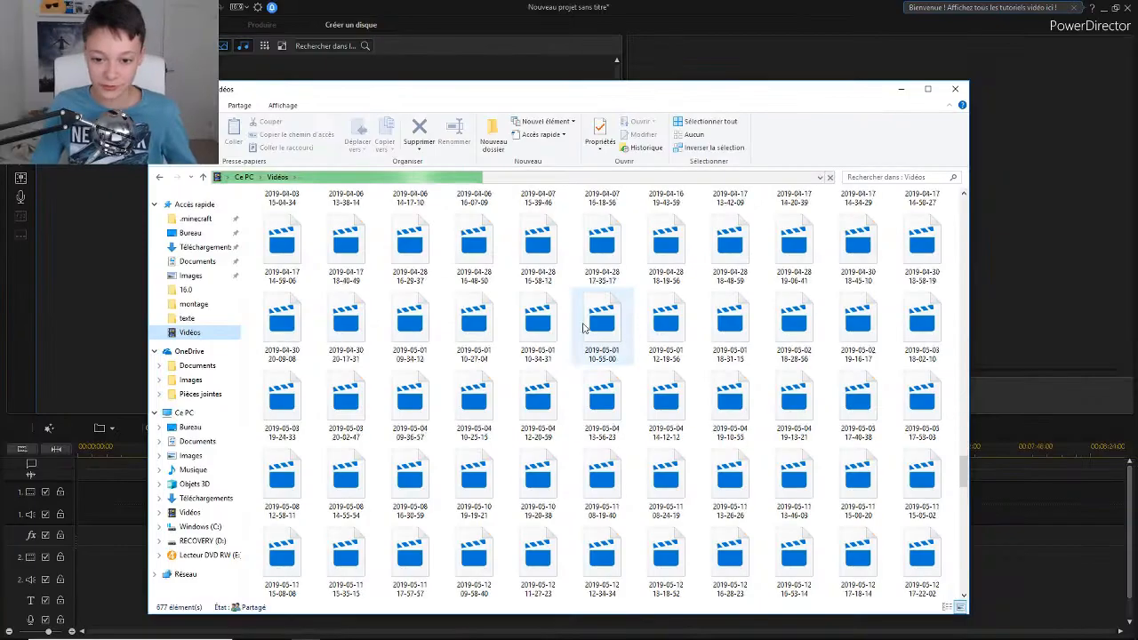
pyautogui.scroll(-4, 584, 329)
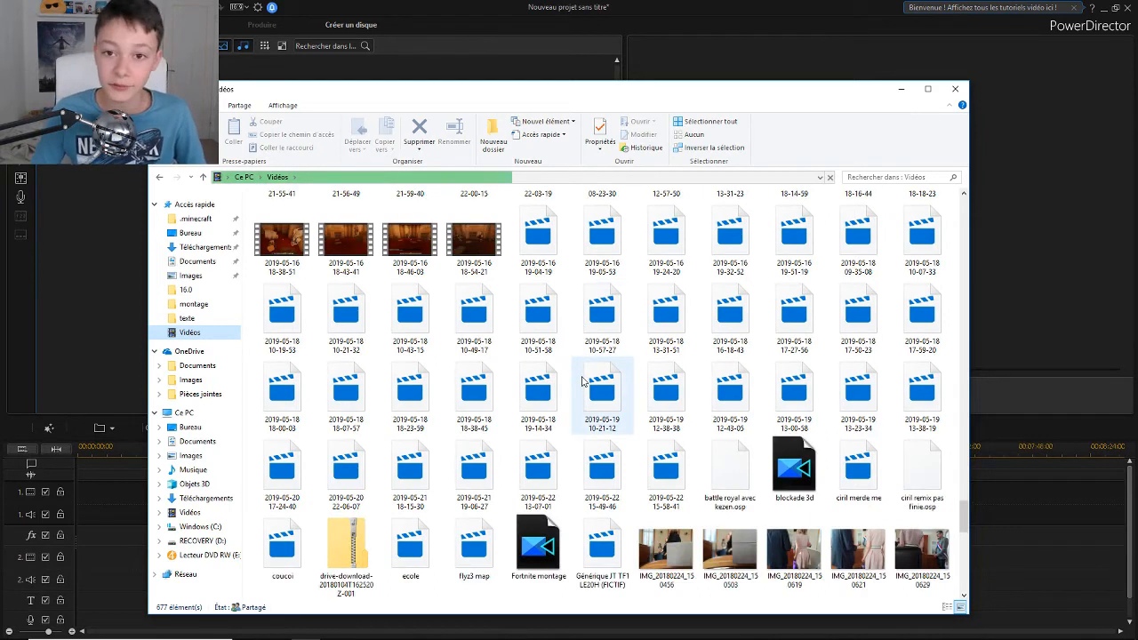
pyautogui.moveTo(227, 510); pyautogui.dragTo(15, 608)
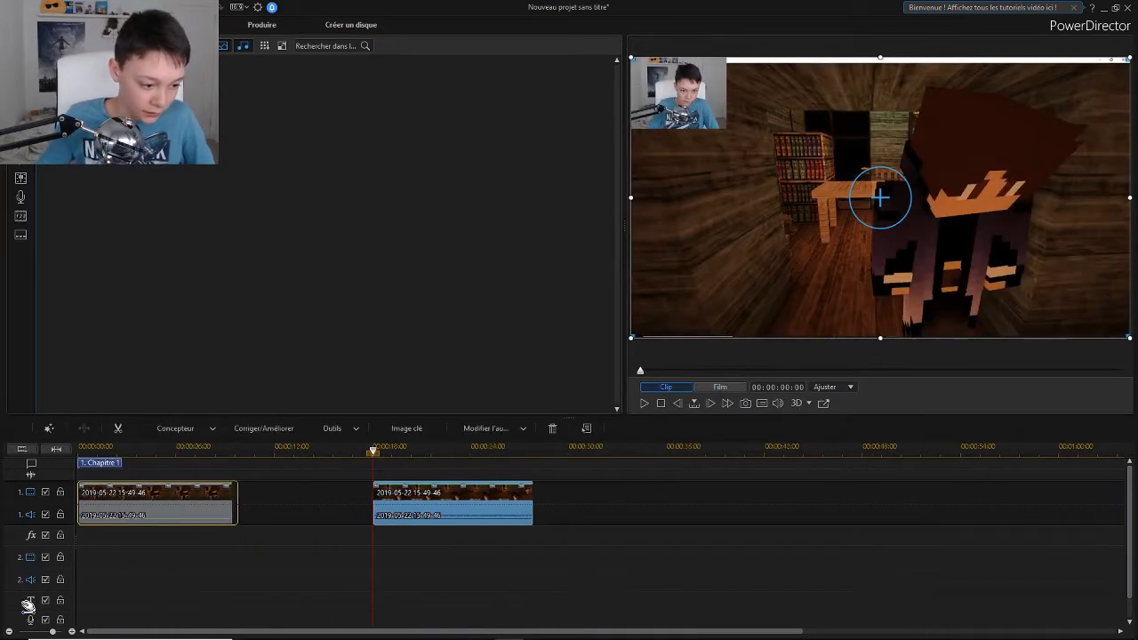
pyautogui.moveTo(103, 613); pyautogui.dragTo(336, 505)
pyautogui.click(329, 485)
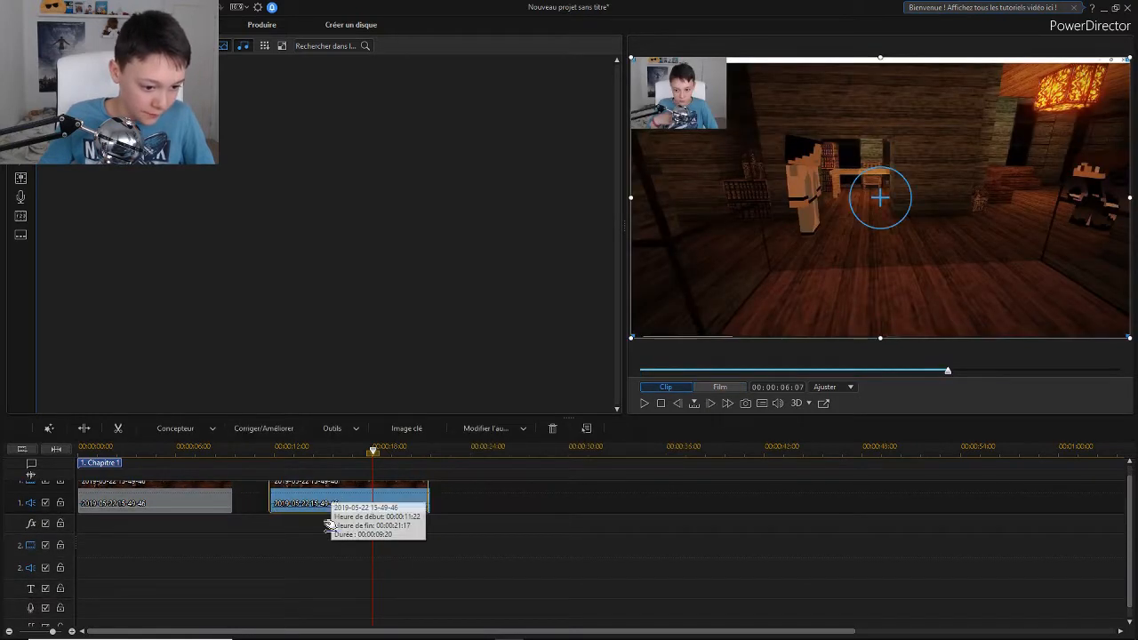
pyautogui.moveTo(106, 568); pyautogui.dragTo(107, 568)
pyautogui.click(80, 450)
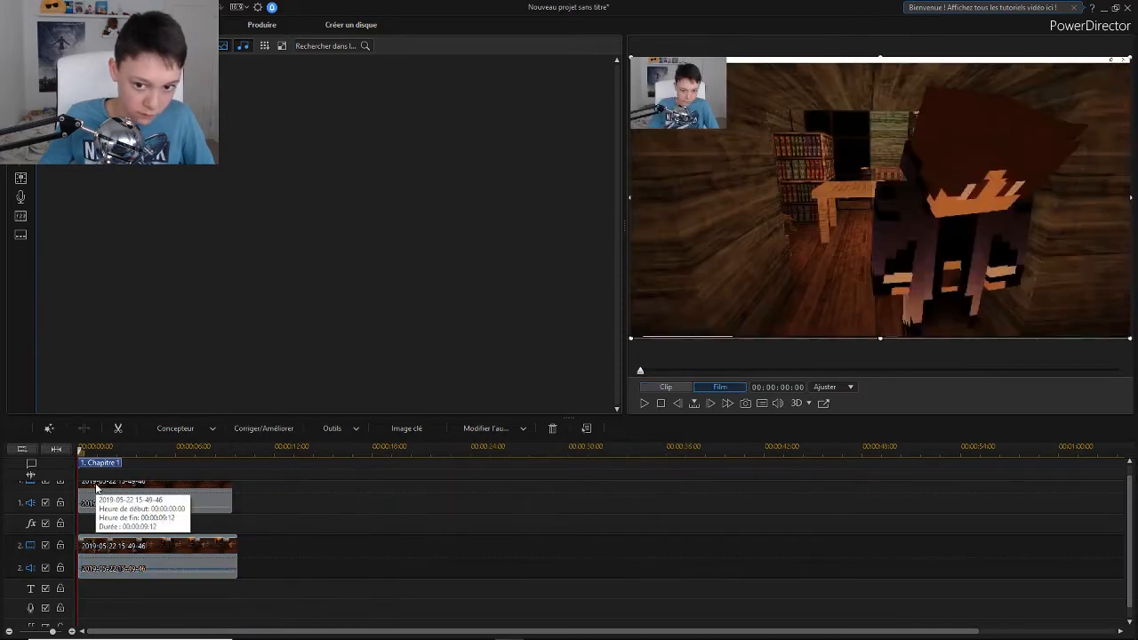
pyautogui.press('space')
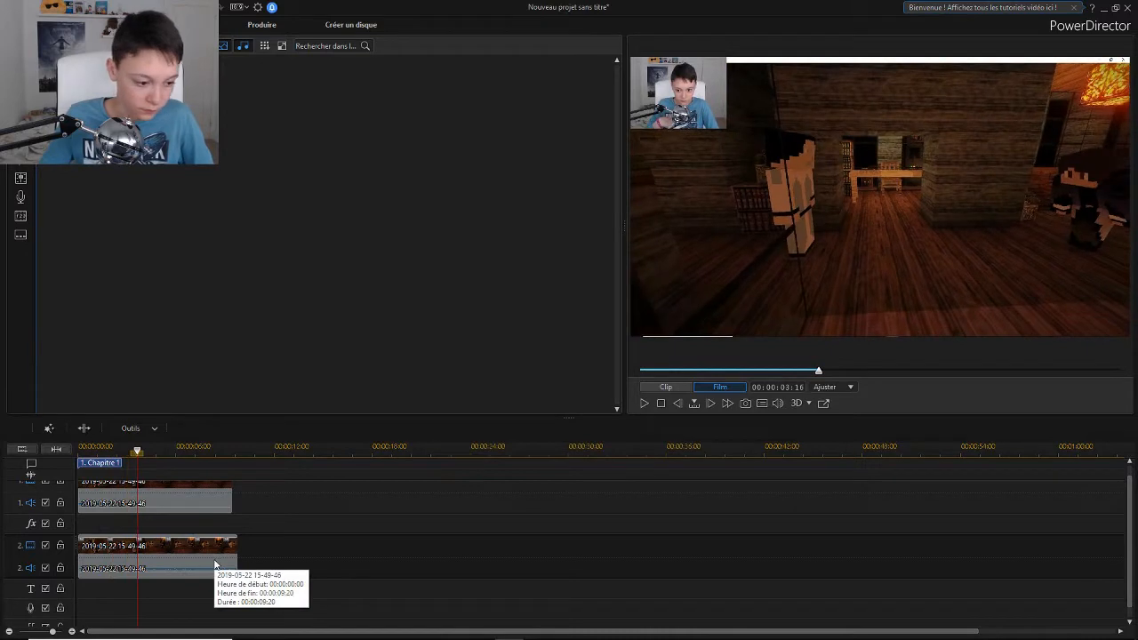
# Step: Make the clip on track 2 semi-transparent over the track 1 clip and check several moments of the overlap
pyautogui.moveTo(125, 453); pyautogui.dragTo(78, 454)
pyautogui.scroll(-1, 107, 534)
pyautogui.click(105, 553)
pyautogui.click(161, 452)
pyautogui.scroll(2, 156, 470)
pyautogui.click(143, 581)
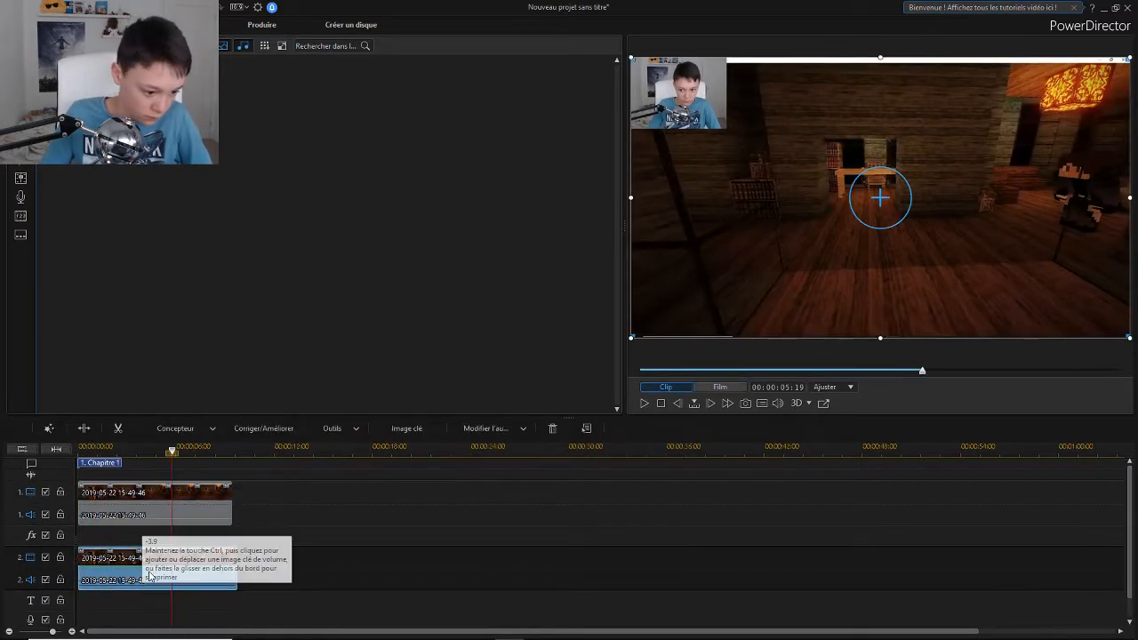
pyautogui.click(193, 452)
pyautogui.click(80, 452)
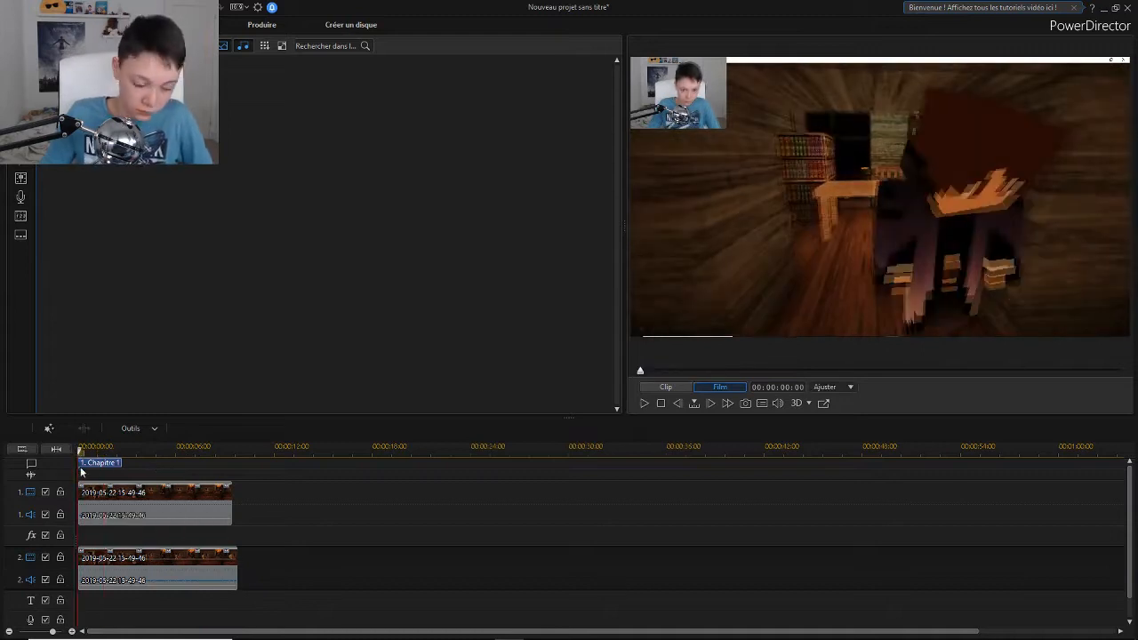
# Step: Try to synchronise the two clips by trimming the start of the track 2 clip in small amounts and replaying the overlap
pyautogui.scroll(5, 76, 462)
pyautogui.click(91, 452)
pyautogui.click(85, 496)
pyautogui.click(104, 453)
pyautogui.press('space')
pyautogui.click(89, 583)
pyautogui.press('space')
pyautogui.moveTo(275, 572); pyautogui.dragTo(287, 572)
pyautogui.press('space')
pyautogui.click(98, 573)
pyautogui.press('space')
pyautogui.moveTo(86, 572)
pyautogui.mouseDown()
pyautogui.moveTo(110, 587)
pyautogui.moveTo(127, 580)
pyautogui.moveTo(85, 580)
pyautogui.mouseUp()
pyautogui.press('space')
pyautogui.press('space')
pyautogui.moveTo(165, 498)
pyautogui.mouseDown()
pyautogui.moveTo(190, 500)
pyautogui.moveTo(164, 500)
pyautogui.mouseUp()
pyautogui.press('space')
pyautogui.click(95, 577)
pyautogui.press('space')
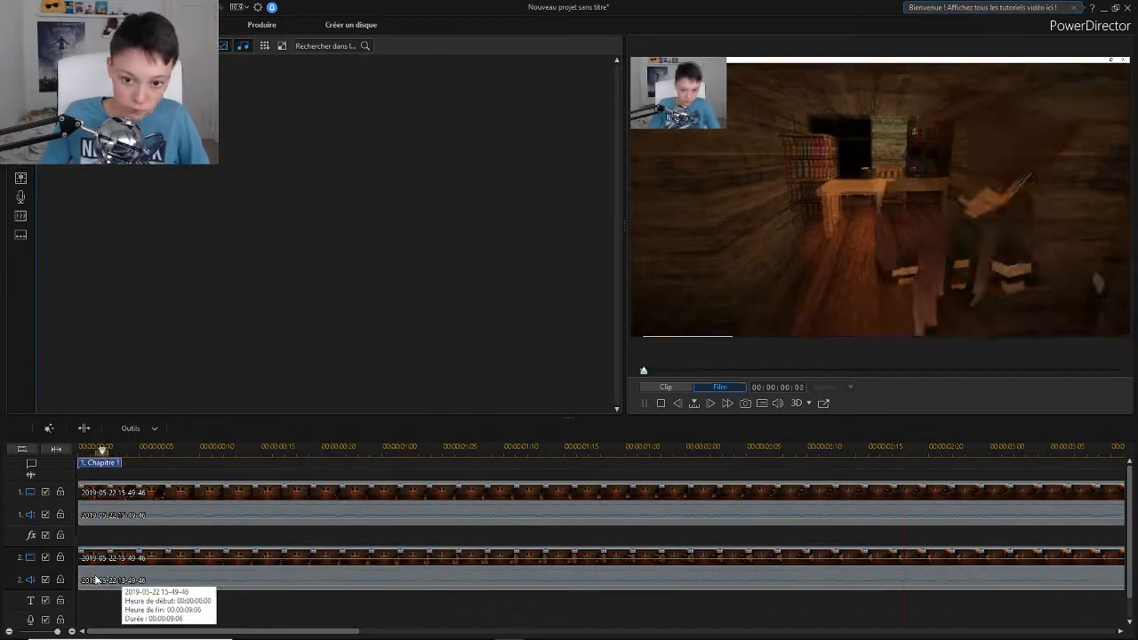
pyautogui.press('space')
# Step: Move the later clip on track 1 to the start of video track 2, beneath the first clip
pyautogui.moveTo(267, 633); pyautogui.dragTo(123, 633)
pyautogui.moveTo(111, 578)
pyautogui.mouseDown()
pyautogui.moveTo(133, 578)
pyautogui.moveTo(123, 579)
pyautogui.mouseUp()
pyautogui.moveTo(974, 634); pyautogui.dragTo(891, 635)
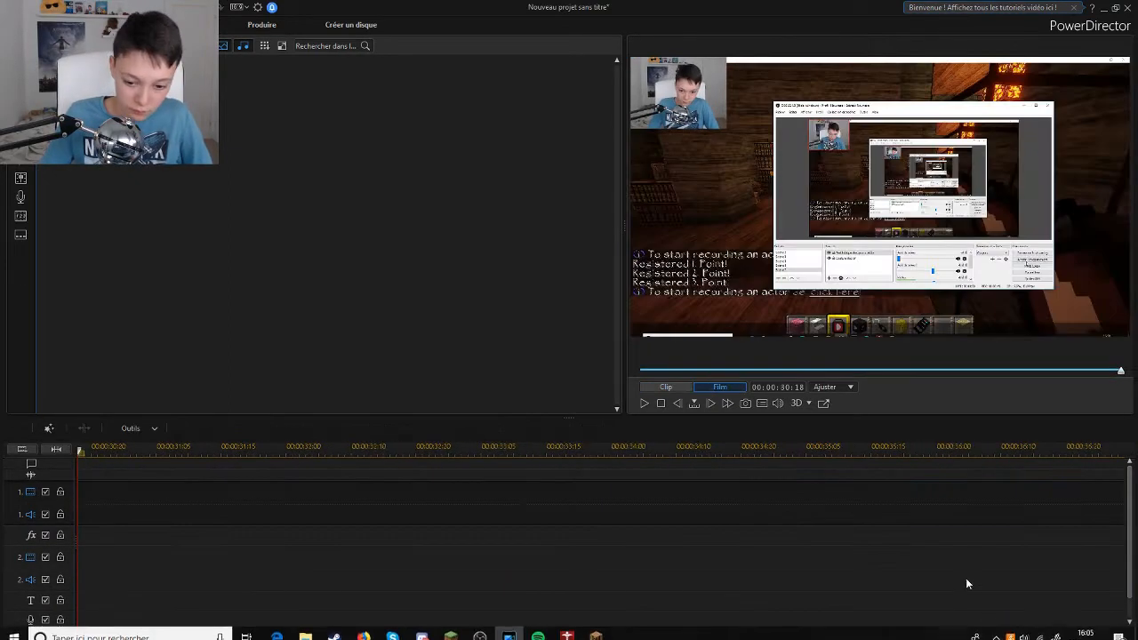
pyautogui.moveTo(1005, 631); pyautogui.dragTo(426, 573)
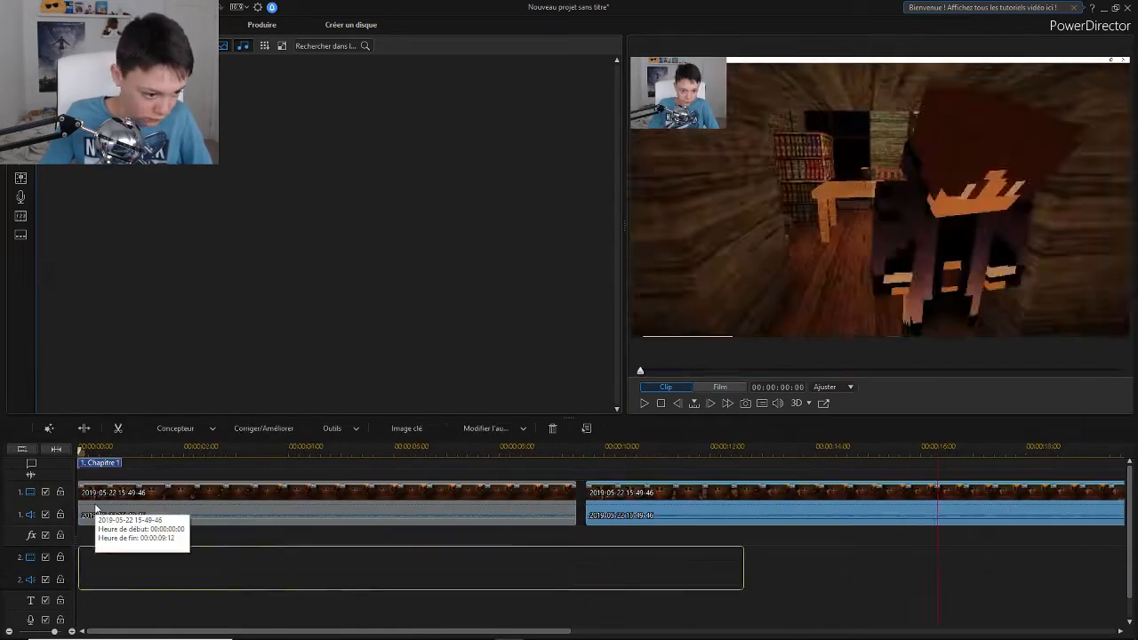
pyautogui.moveTo(95, 509); pyautogui.dragTo(98, 558)
# Step: Synchronise the track 2 clip with the first clip by replaying the overlap and adjusting its start, undoing the last adjustment
pyautogui.press('space')
pyautogui.click(134, 554)
pyautogui.press('space')
pyautogui.click(84, 554)
pyautogui.press('space')
pyautogui.click(81, 552)
pyautogui.moveTo(80, 517); pyautogui.dragTo(85, 518)
pyautogui.hotkey('ctrl', 'z')
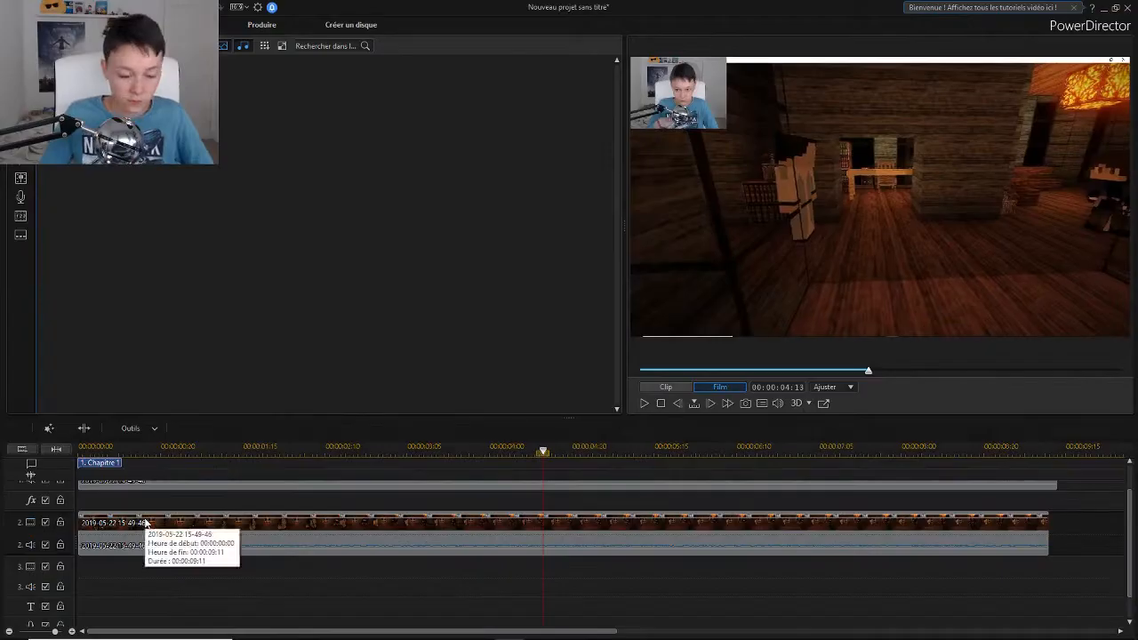
# Step: Split the track 2 clip at 00:00:03:03
pyautogui.click(166, 522)
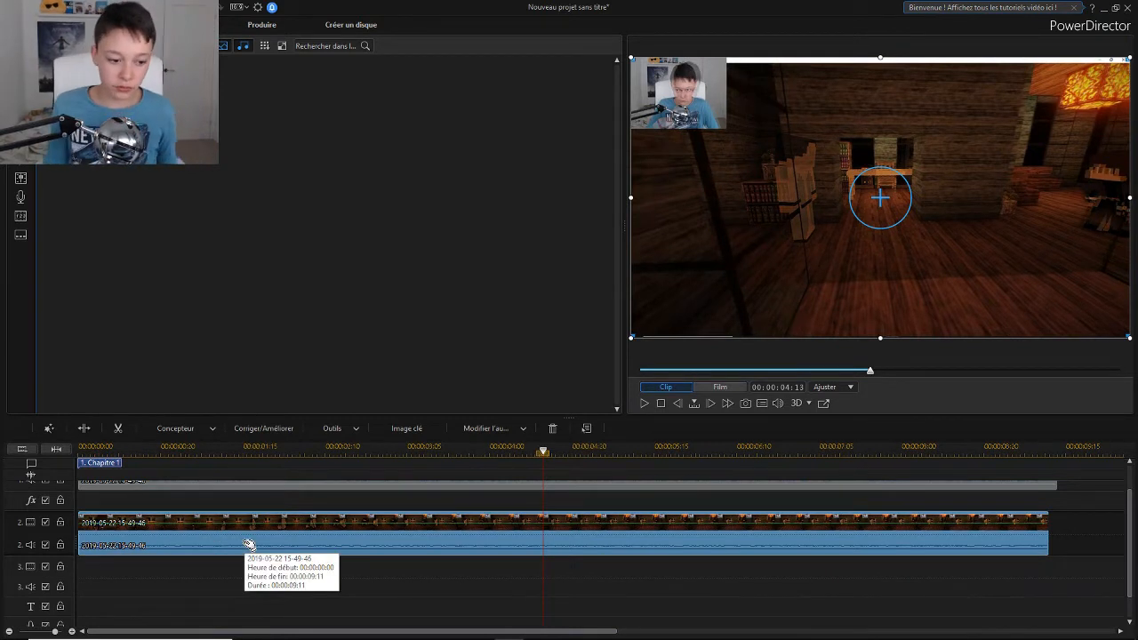
pyautogui.click(294, 447)
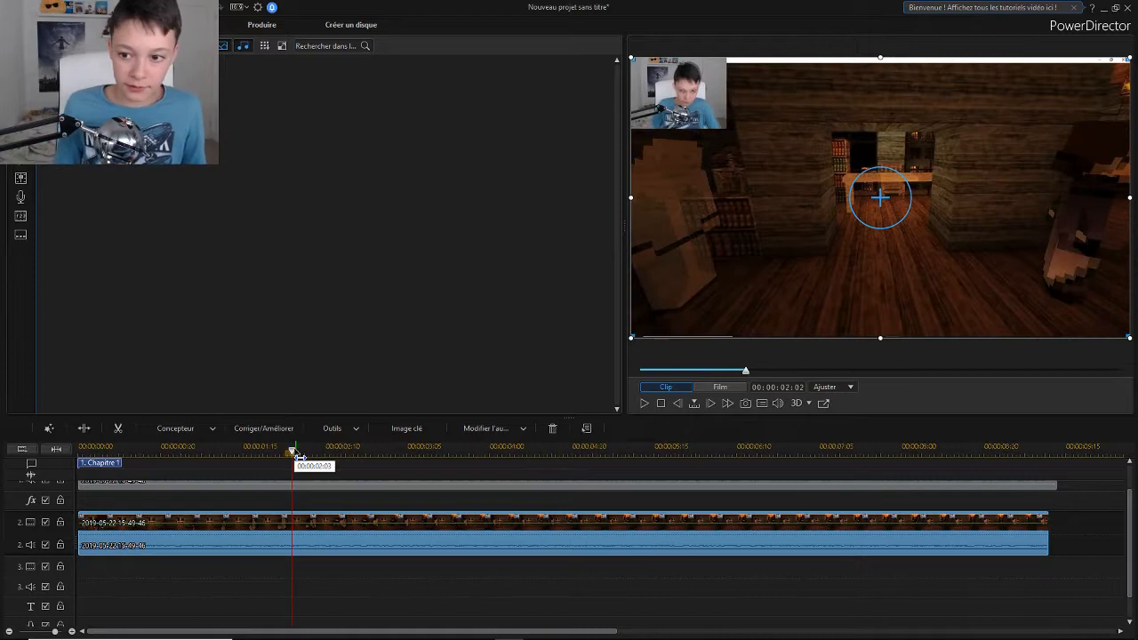
pyautogui.press('space')
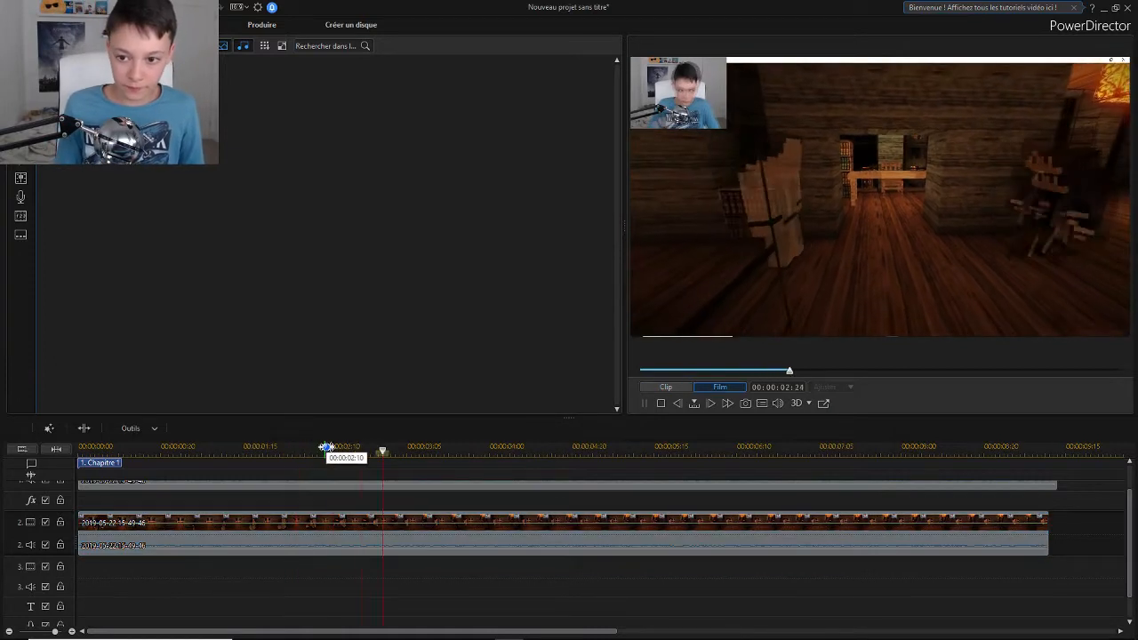
pyautogui.press('space')
pyautogui.rightClick(407, 539)
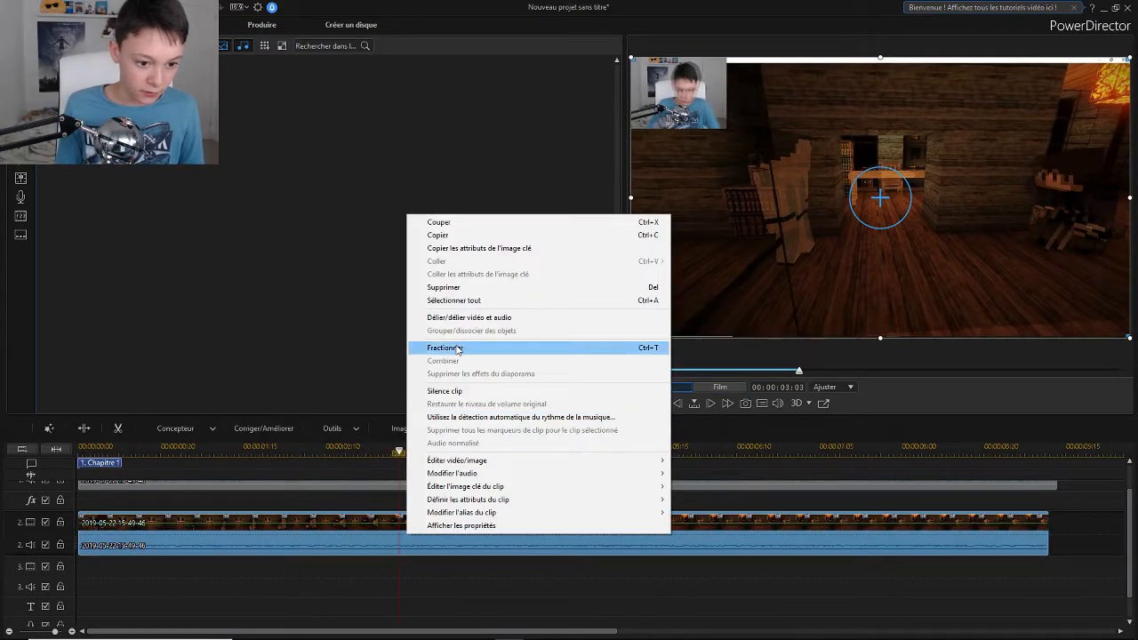
pyautogui.click(458, 349)
# Step: Delete the part of the track 2 clip before the split, leaving its space empty
pyautogui.click(366, 550)
pyautogui.press('Delete')
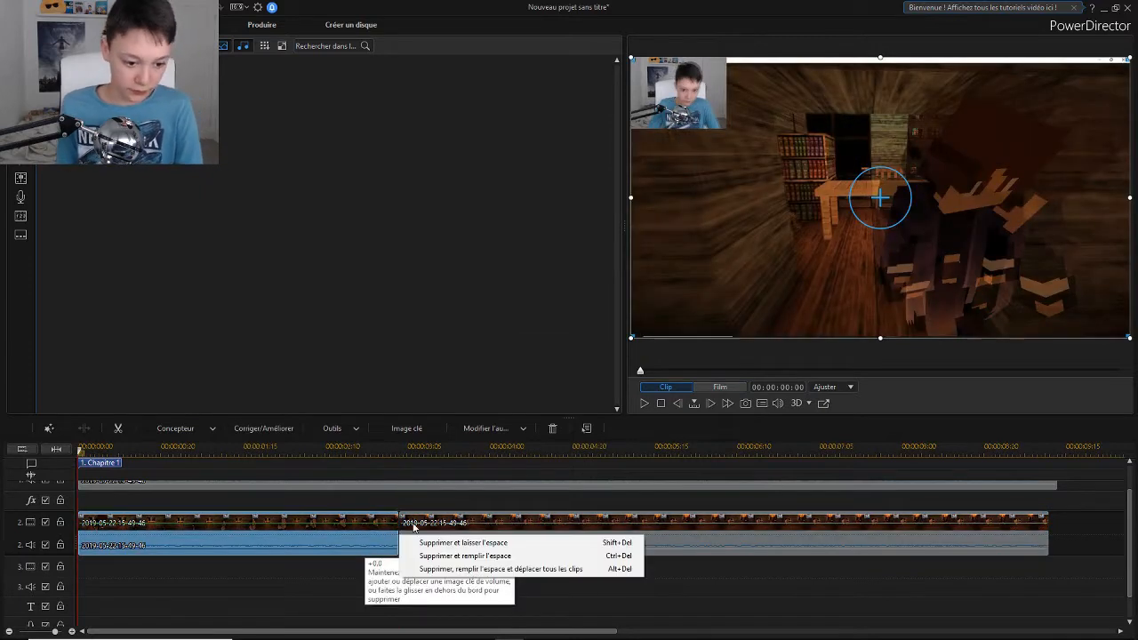
pyautogui.click(445, 543)
# Step: Preview the remaining track 2 clip and split it at 00:00:04:02
pyautogui.press('space')
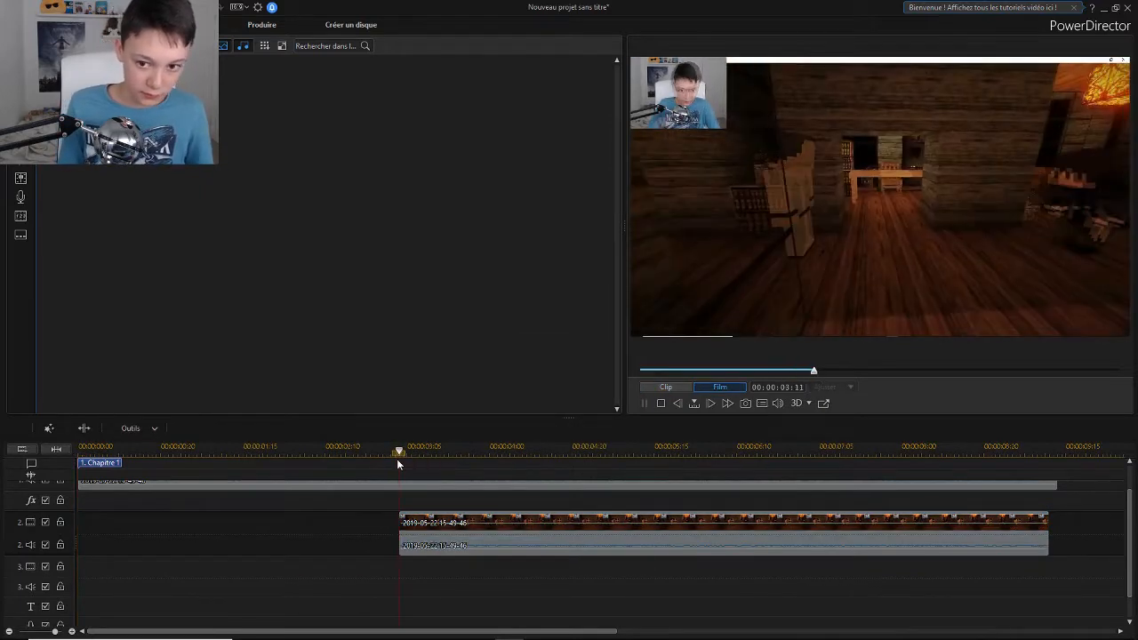
pyautogui.press('space')
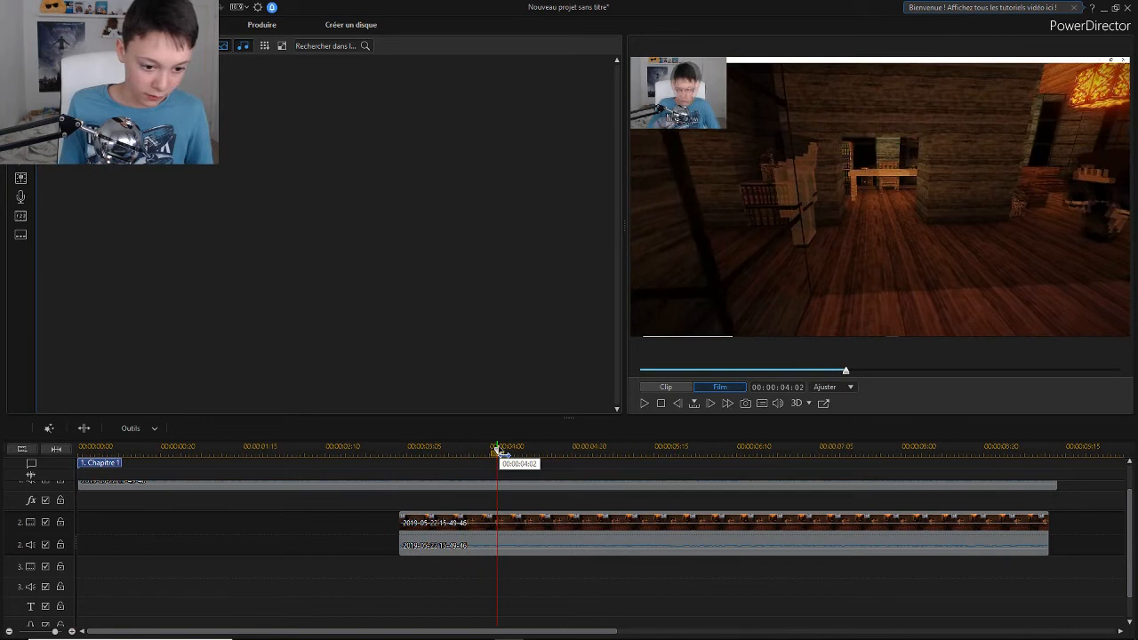
pyautogui.click(434, 525)
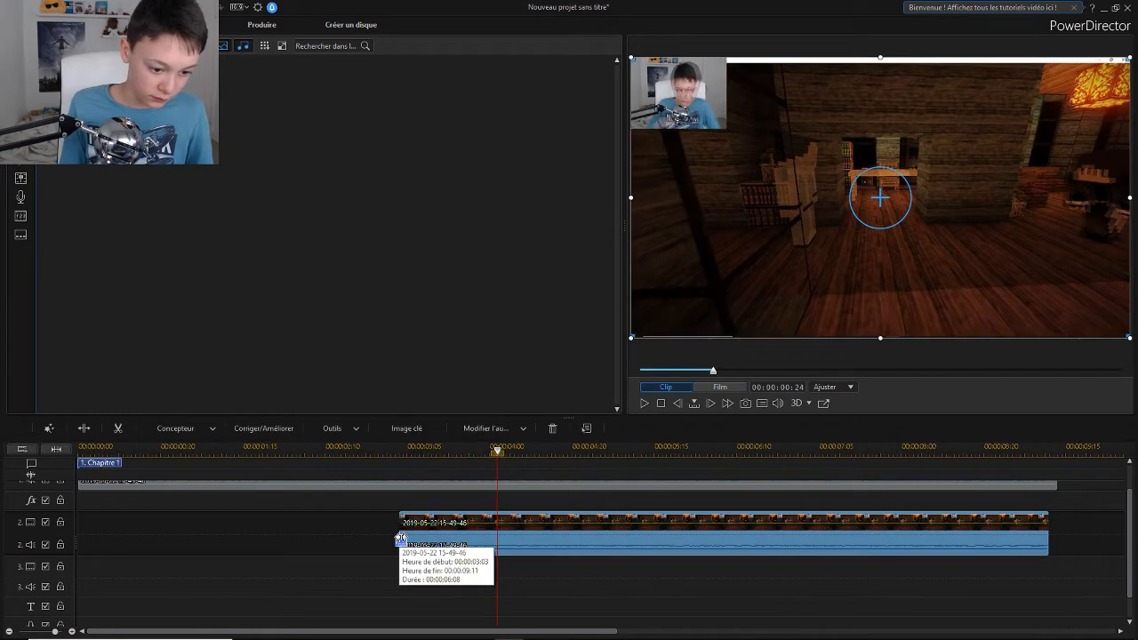
pyautogui.rightClick(505, 525)
pyautogui.click(534, 339)
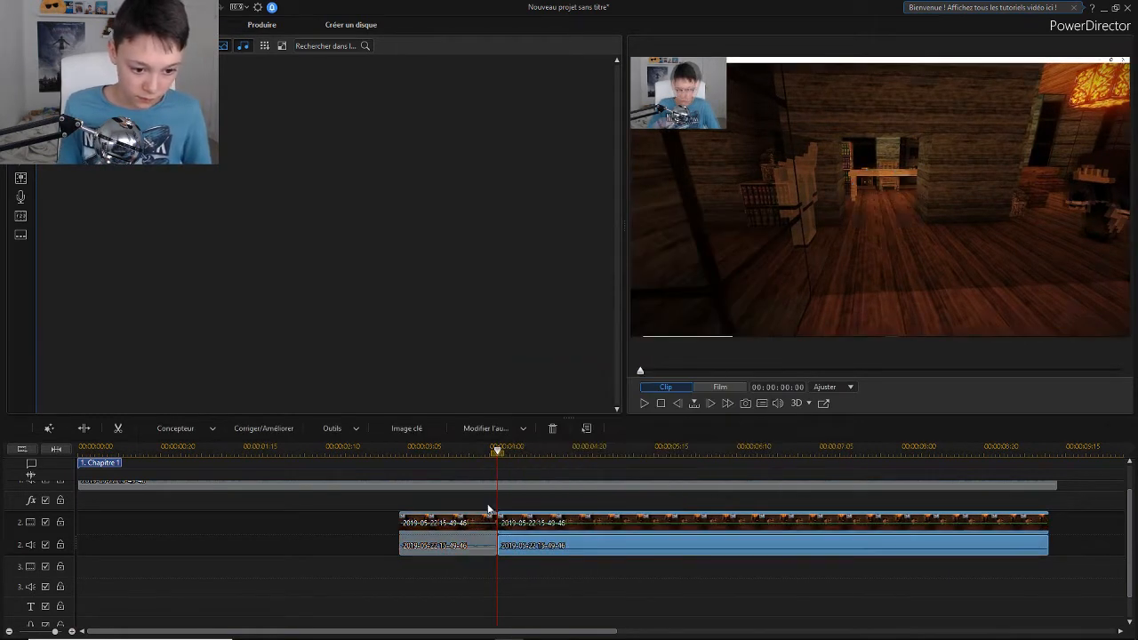
# Step: Fade in the short first piece of the track 2 clip with opacity keyframes of 0 at its start and 50 at its end
pyautogui.click(471, 523)
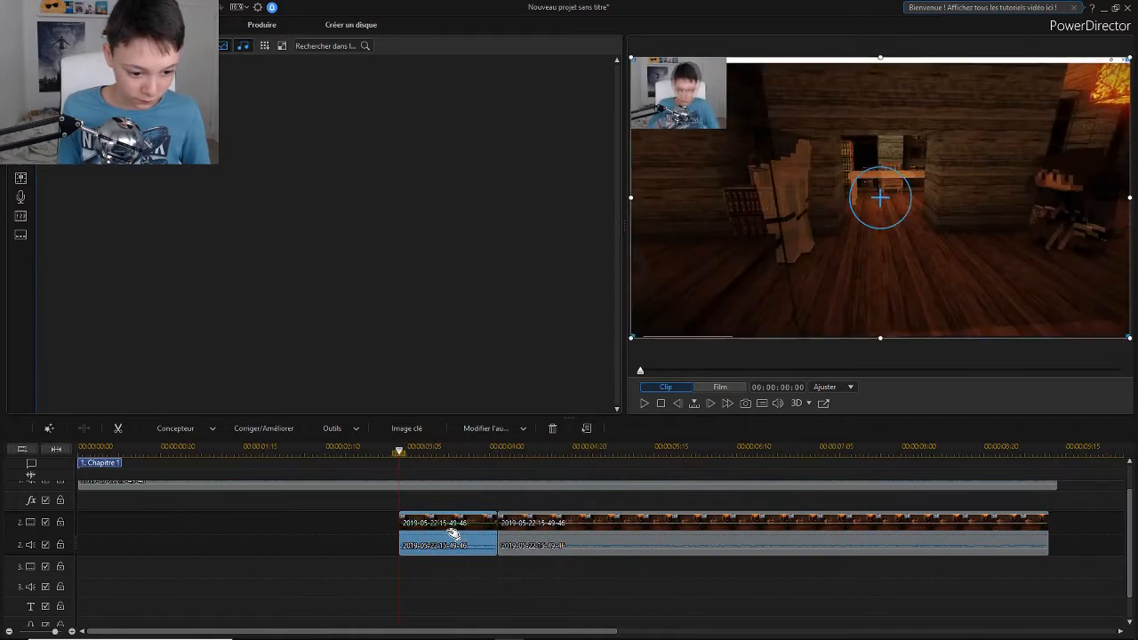
pyautogui.rightClick(449, 532)
pyautogui.click(409, 433)
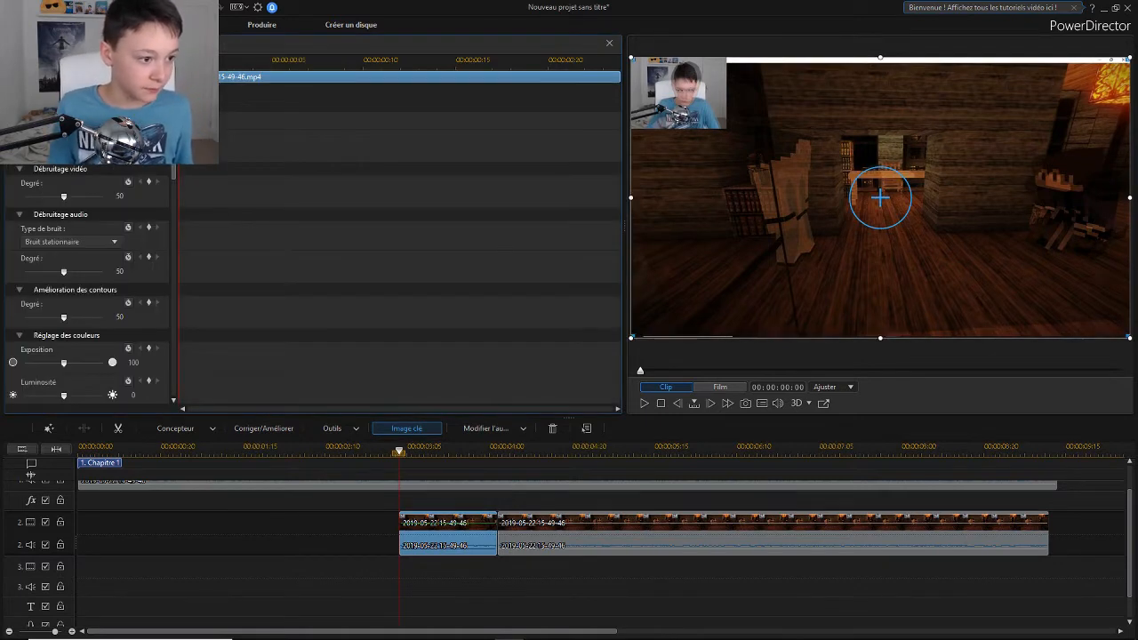
pyautogui.moveTo(173, 165); pyautogui.dragTo(174, 246)
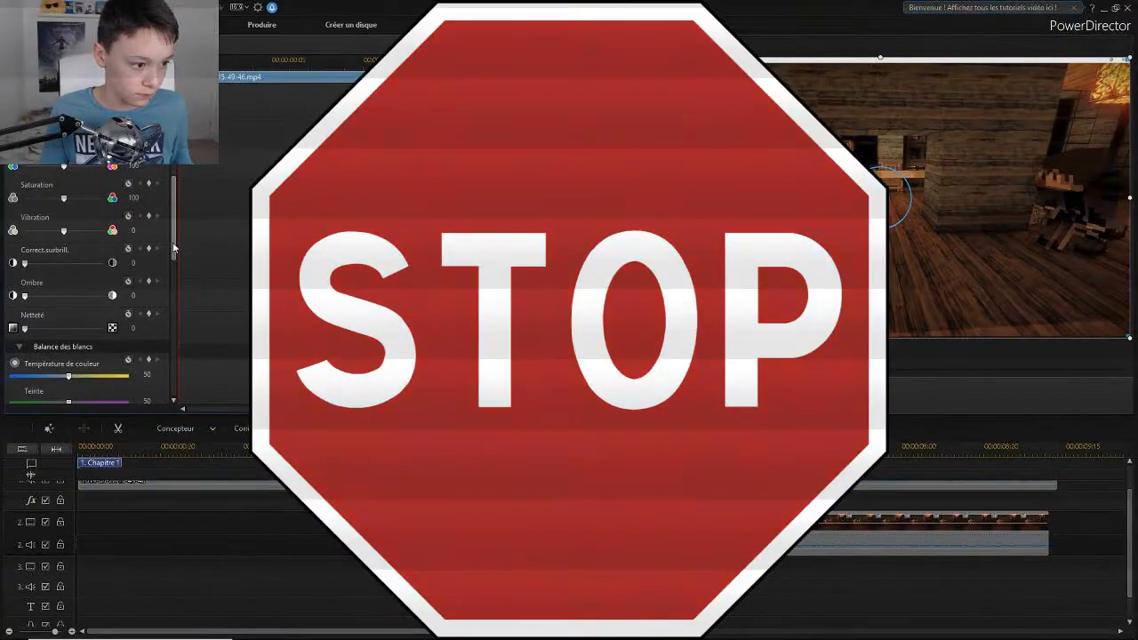
pyautogui.scroll(-10, 158, 383)
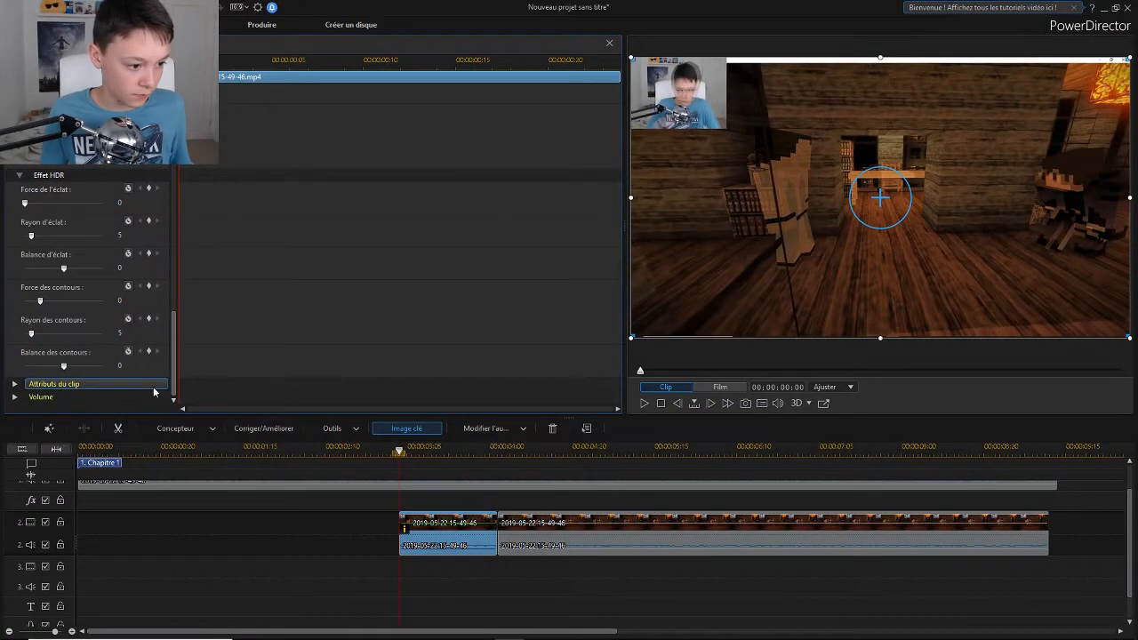
pyautogui.click(82, 383)
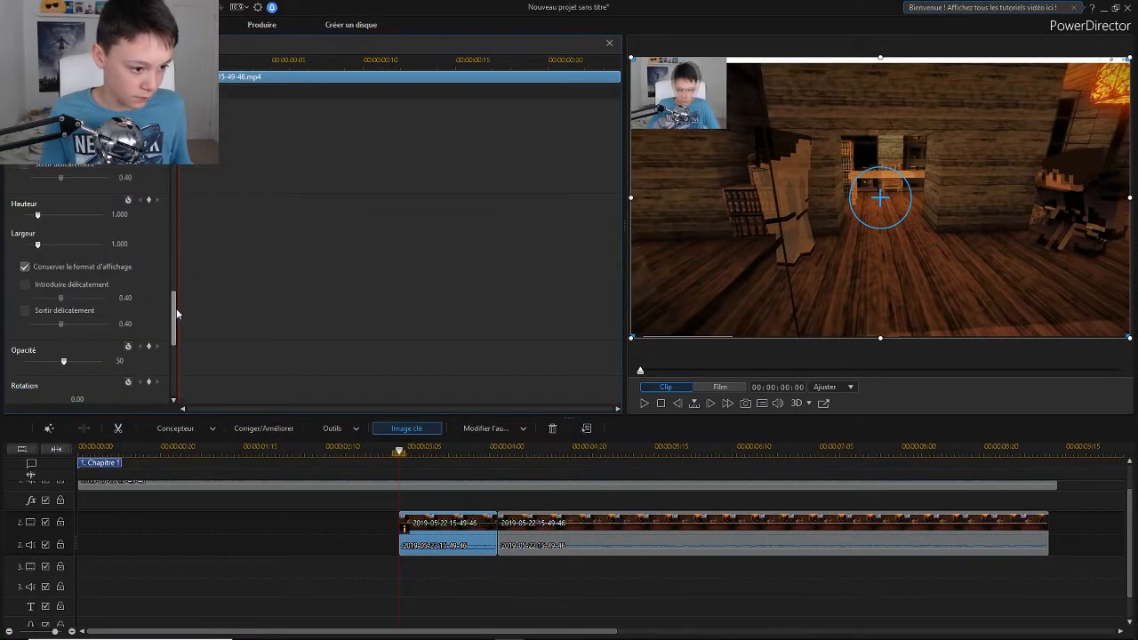
pyautogui.scroll(-3, 107, 318)
pyautogui.moveTo(65, 270); pyautogui.dragTo(4, 305)
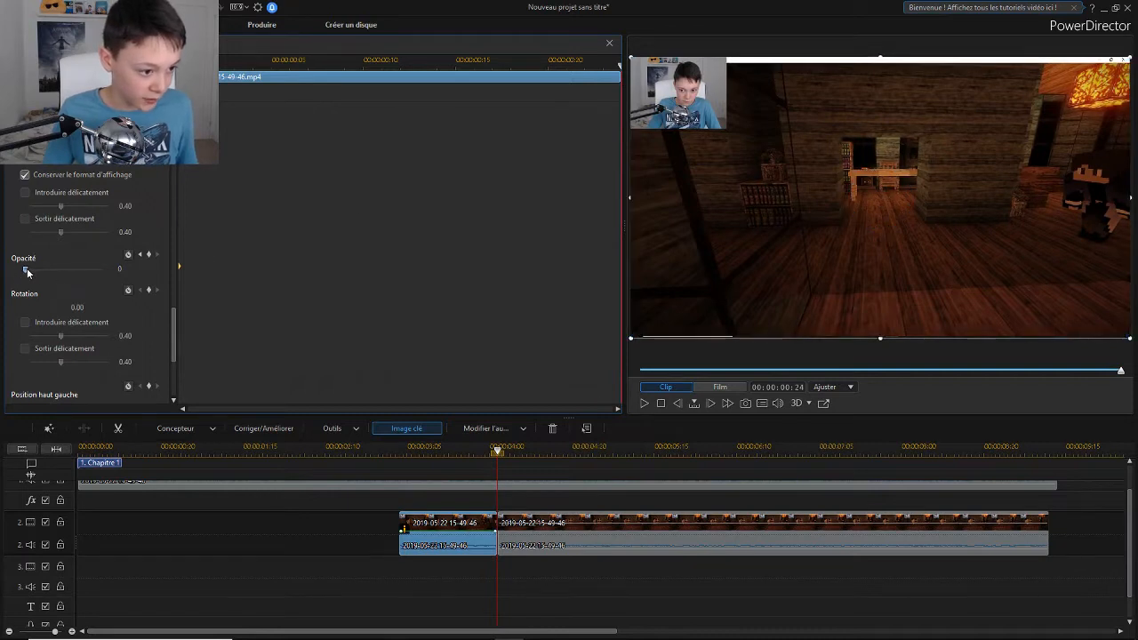
pyautogui.moveTo(60, 278); pyautogui.dragTo(62, 279)
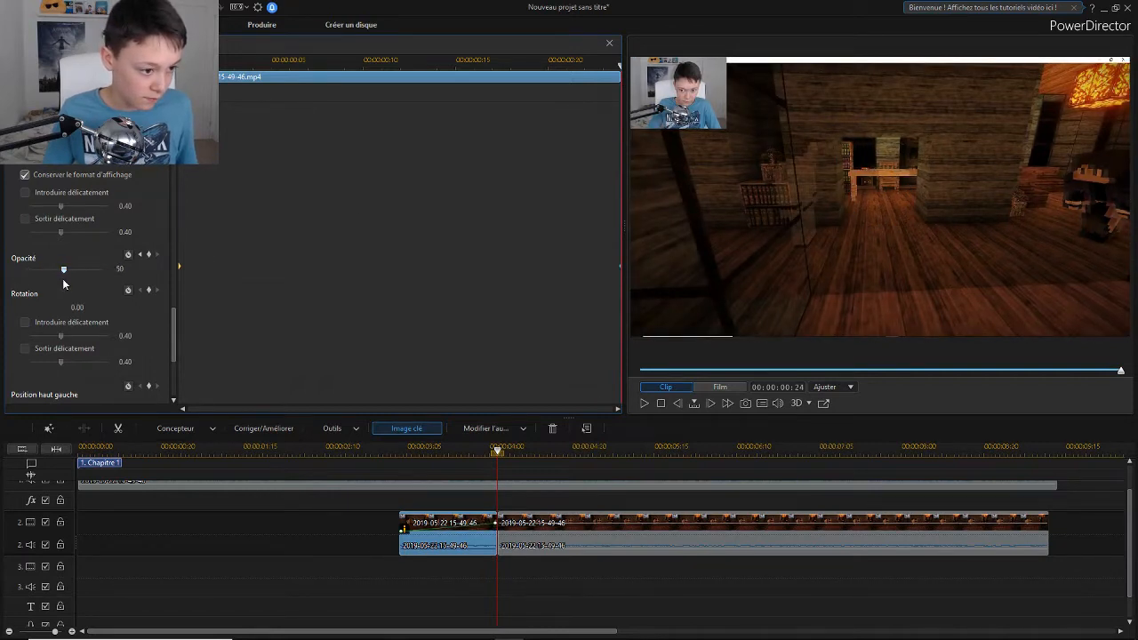
pyautogui.click(609, 43)
# Step: Play the film from just before the track 2 clip to check the fade-in and find where the fade-out should start
pyautogui.click(530, 499)
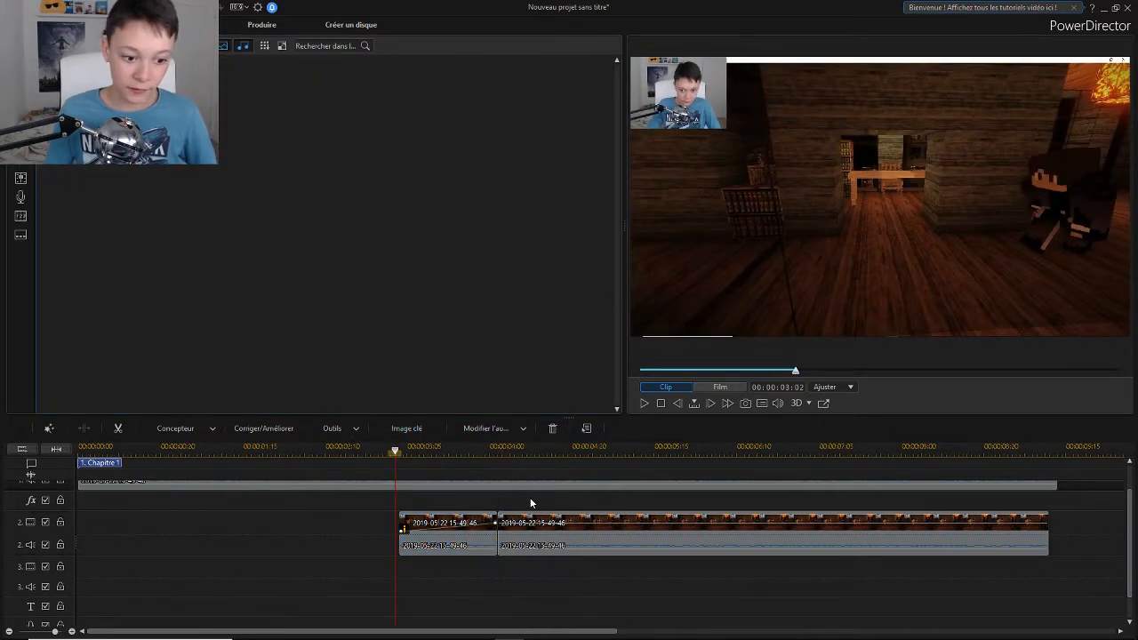
pyautogui.press('space')
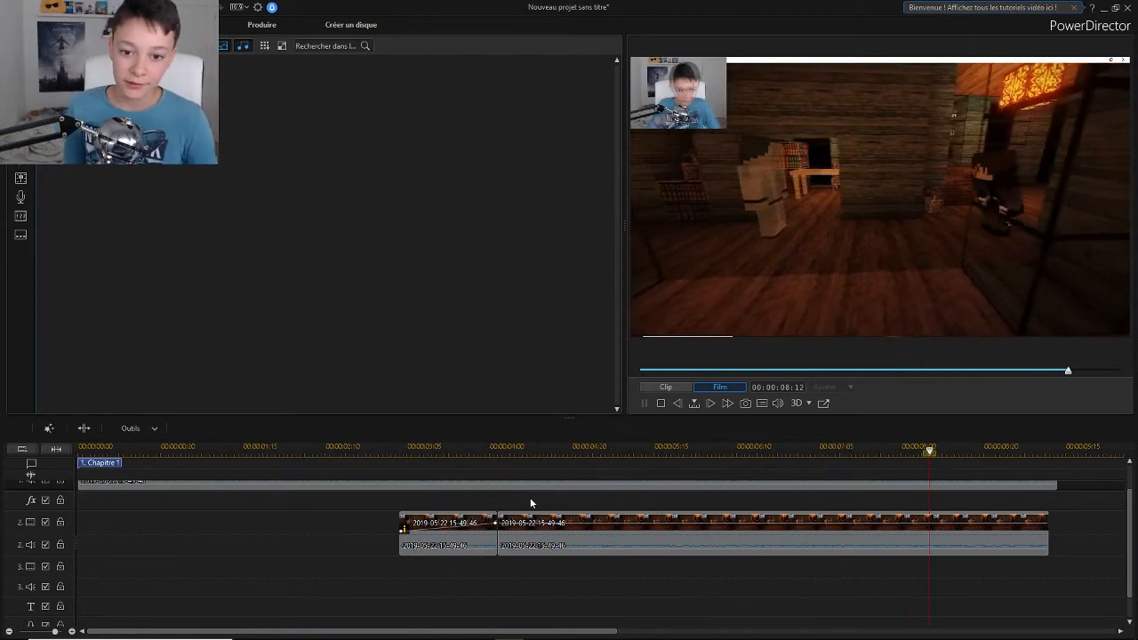
pyautogui.press('space')
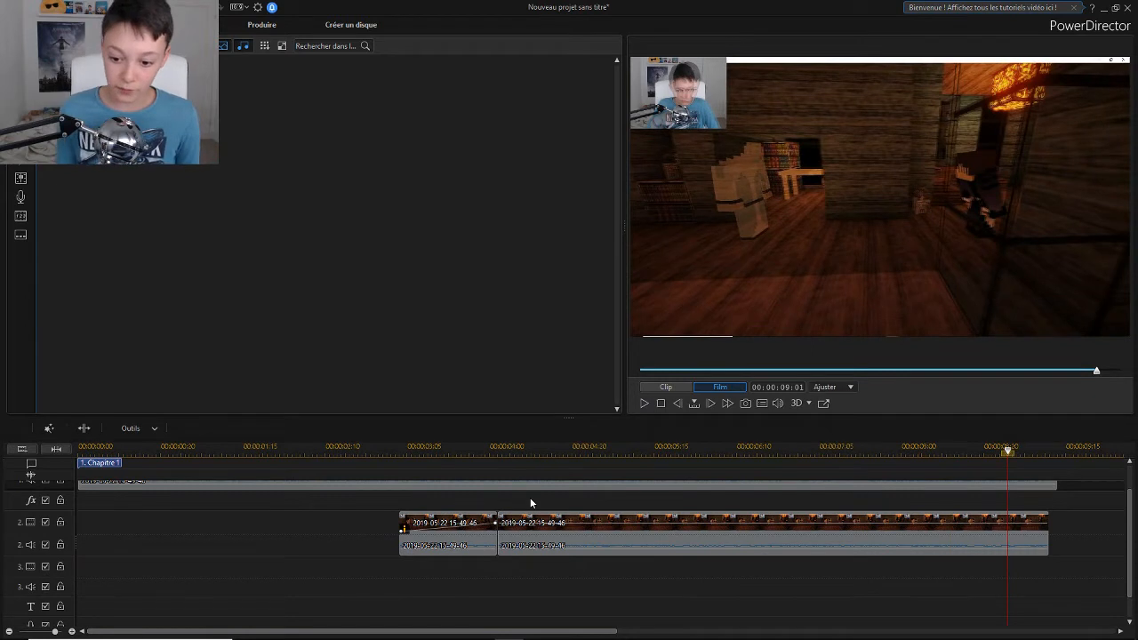
pyautogui.press('space')
pyautogui.press('space')
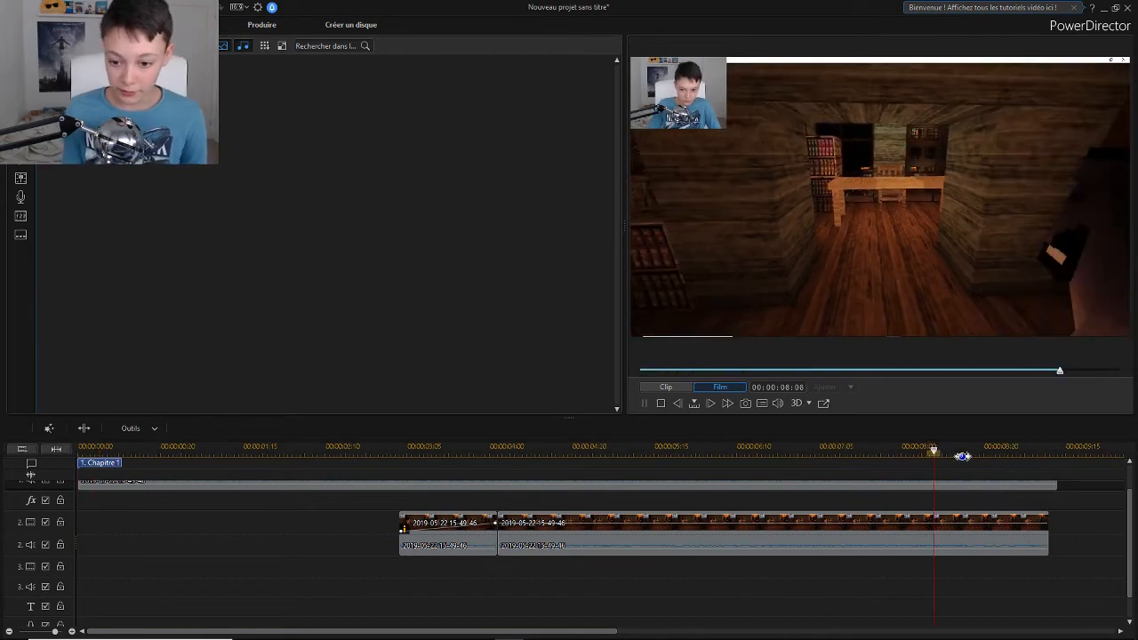
# Step: Split the long track 2 piece shortly after 00:00:08:00
pyautogui.click(943, 546)
pyautogui.rightClick(944, 546)
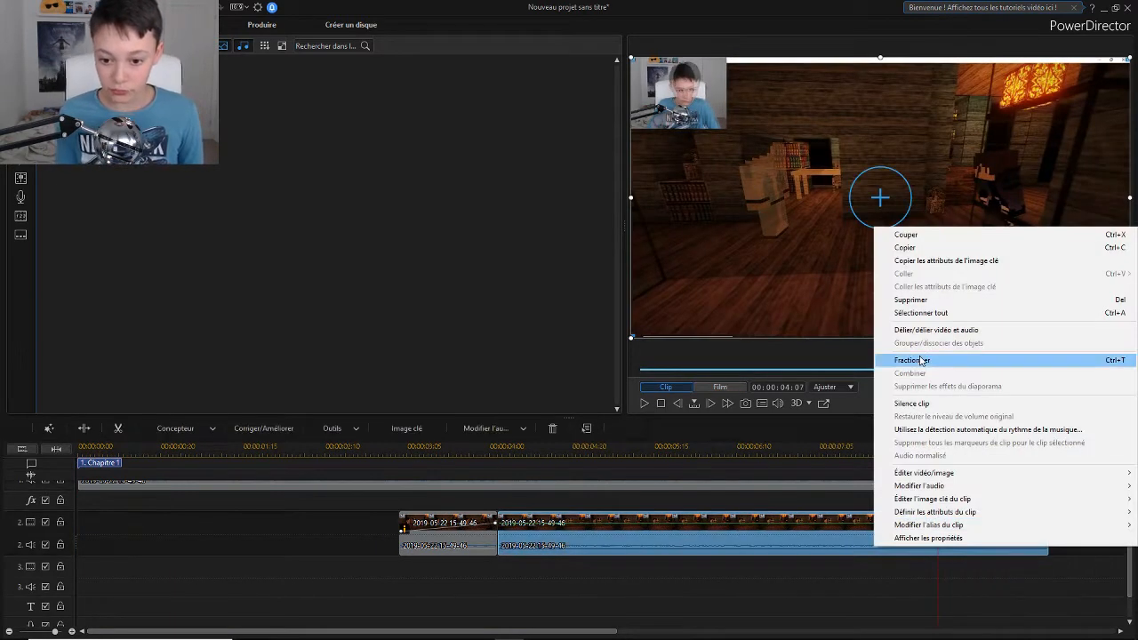
pyautogui.click(925, 359)
# Step: Fade out the last piece of the track 2 clip with opacity keyframes at its start and end, the end one set to 0
pyautogui.rightClick(991, 534)
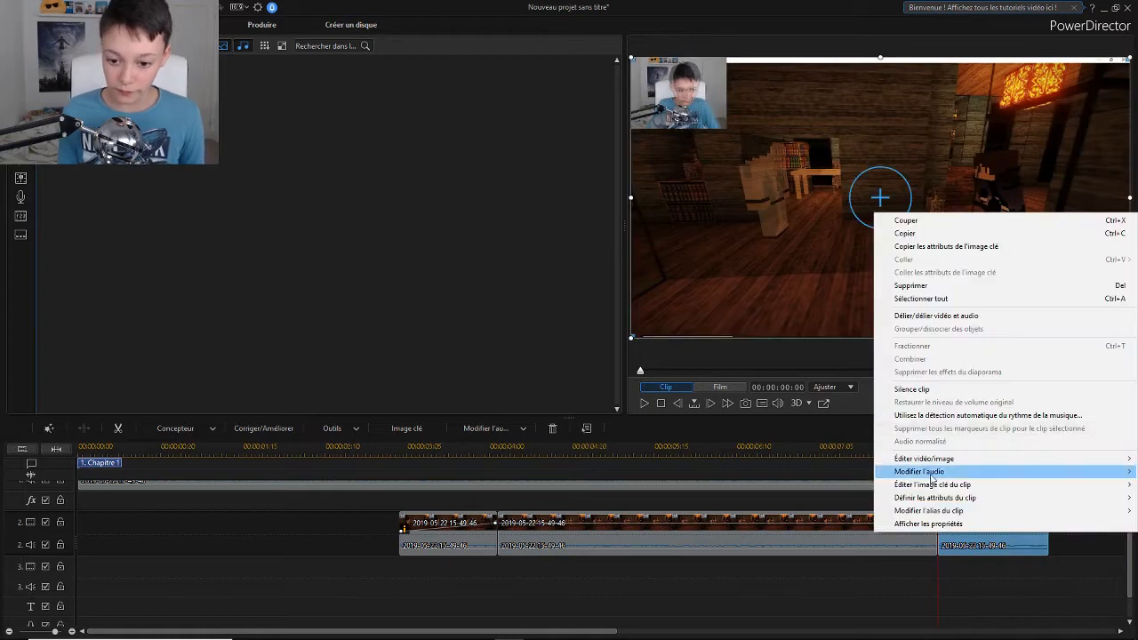
pyautogui.click(996, 546)
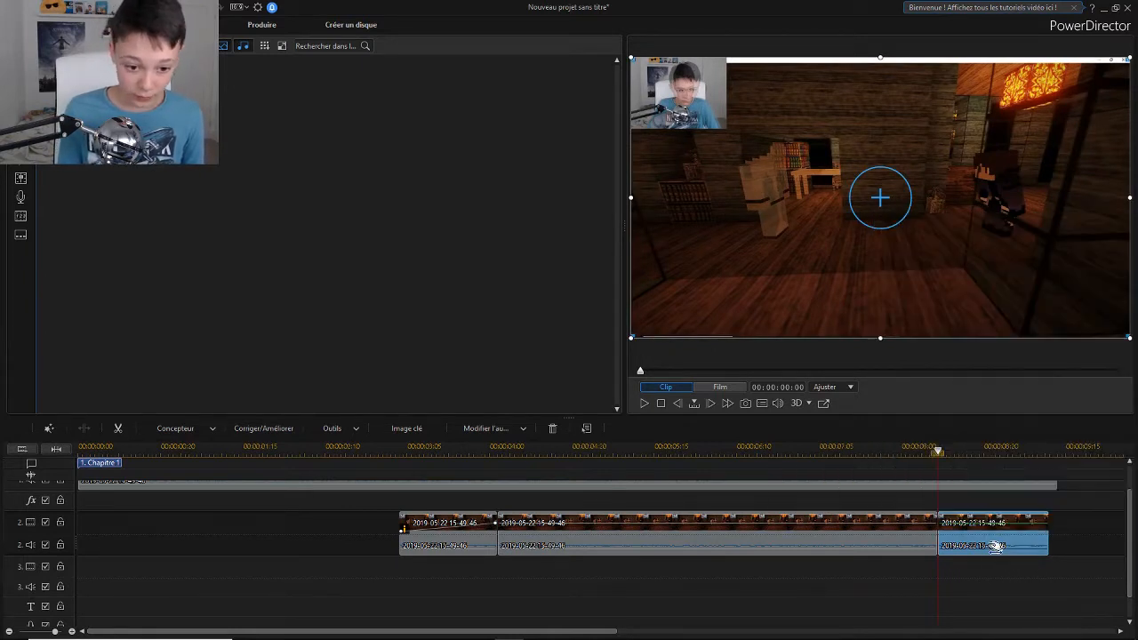
pyautogui.click(432, 429)
pyautogui.click(605, 59)
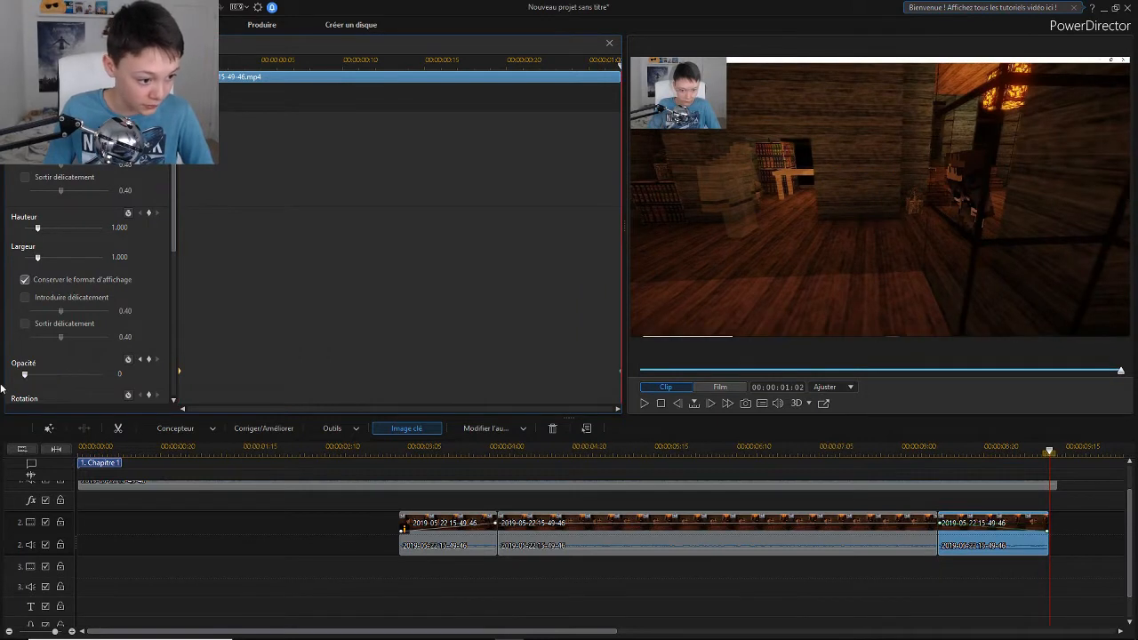
pyautogui.click(401, 430)
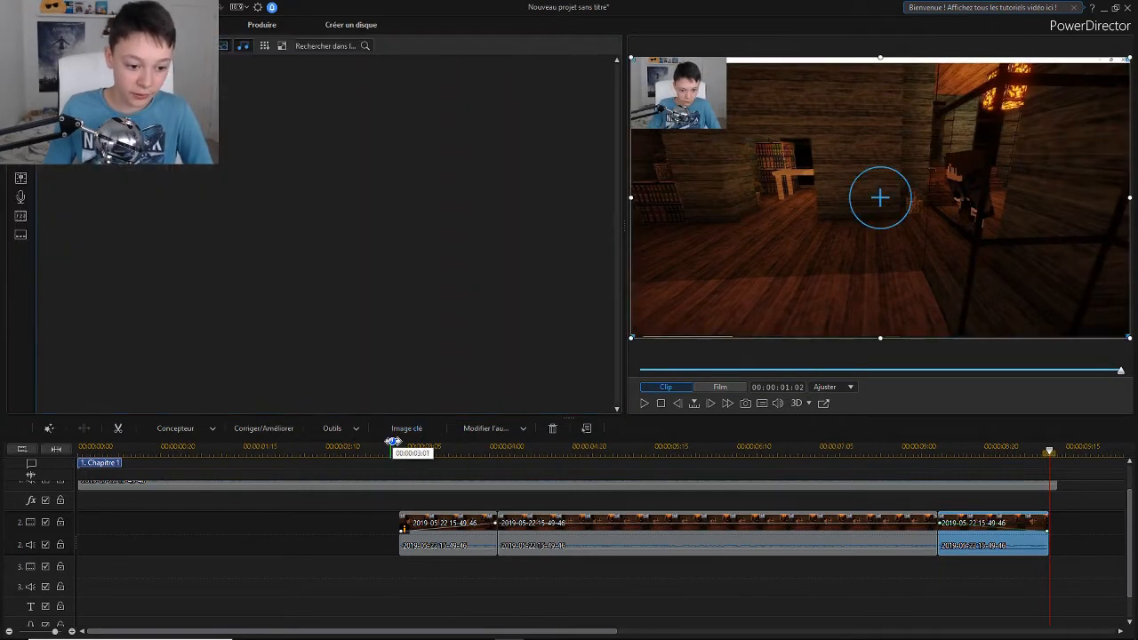
# Step: Switch to Firefox, search Google for "bruitage apparition fantome" and look through the results for a ghost sound effect
pyautogui.moveTo(427, 635)
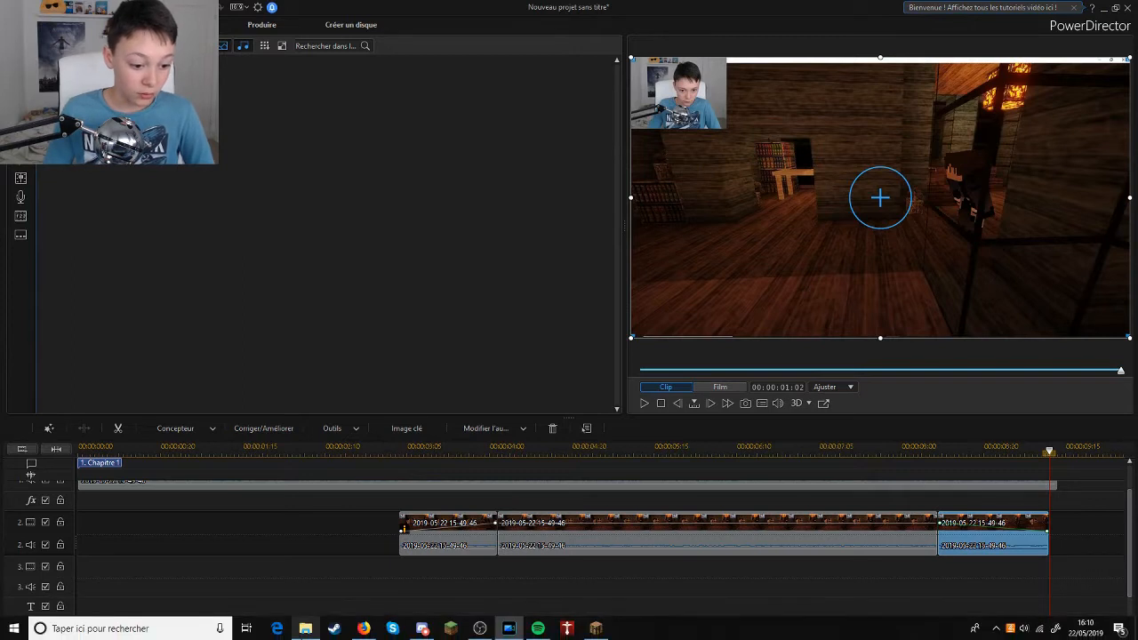
pyautogui.moveTo(305, 630)
pyautogui.moveTo(369, 630)
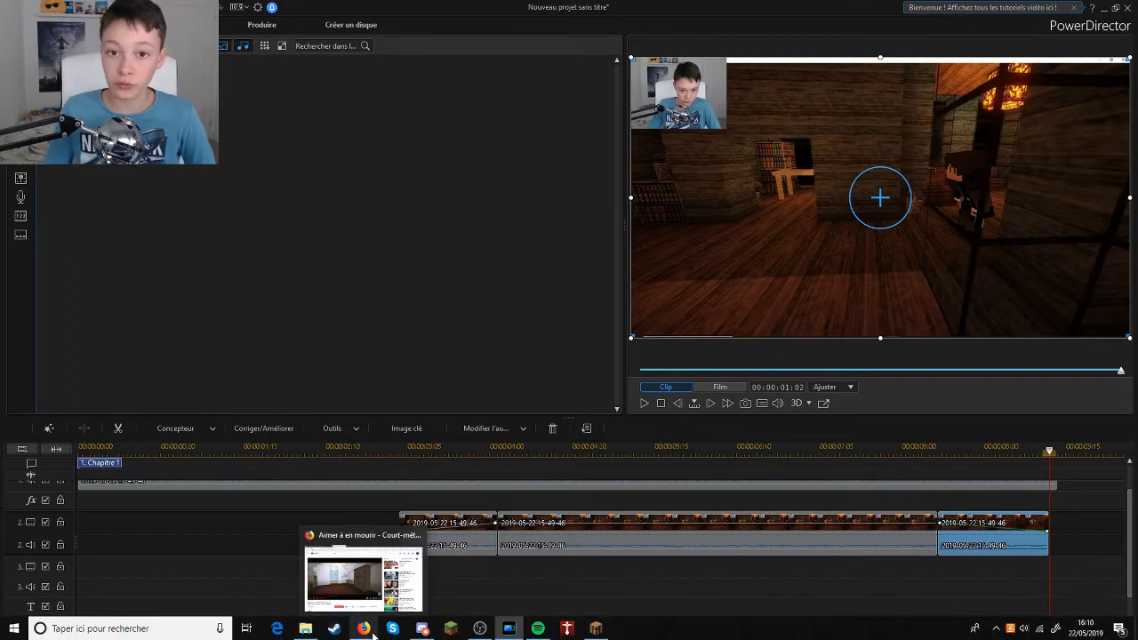
pyautogui.click(372, 632)
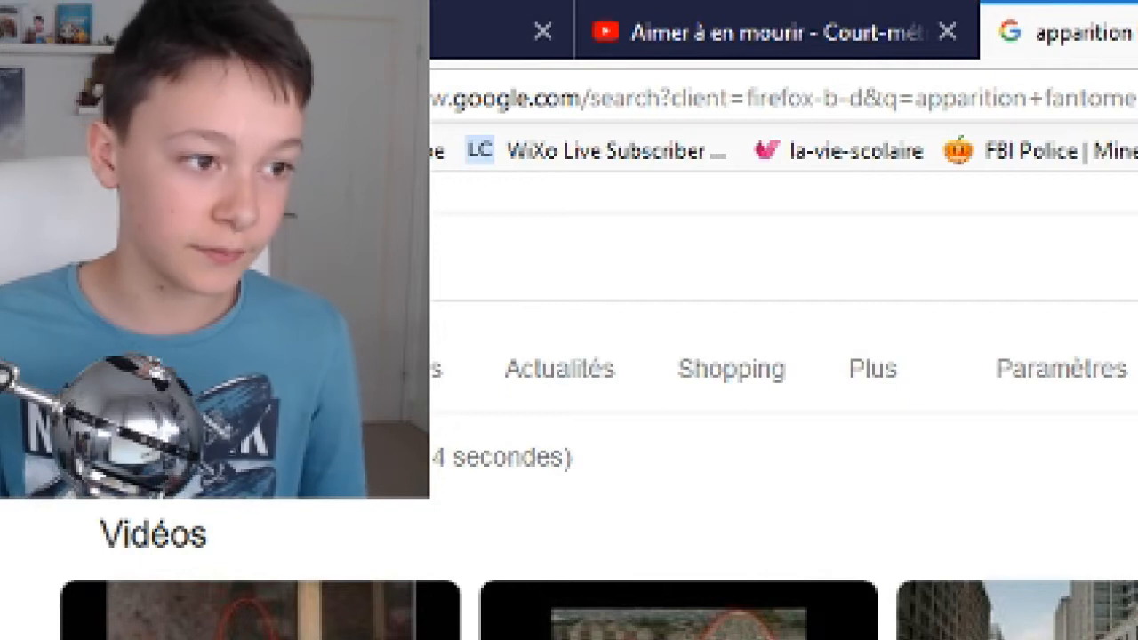
pyautogui.click(267, 258)
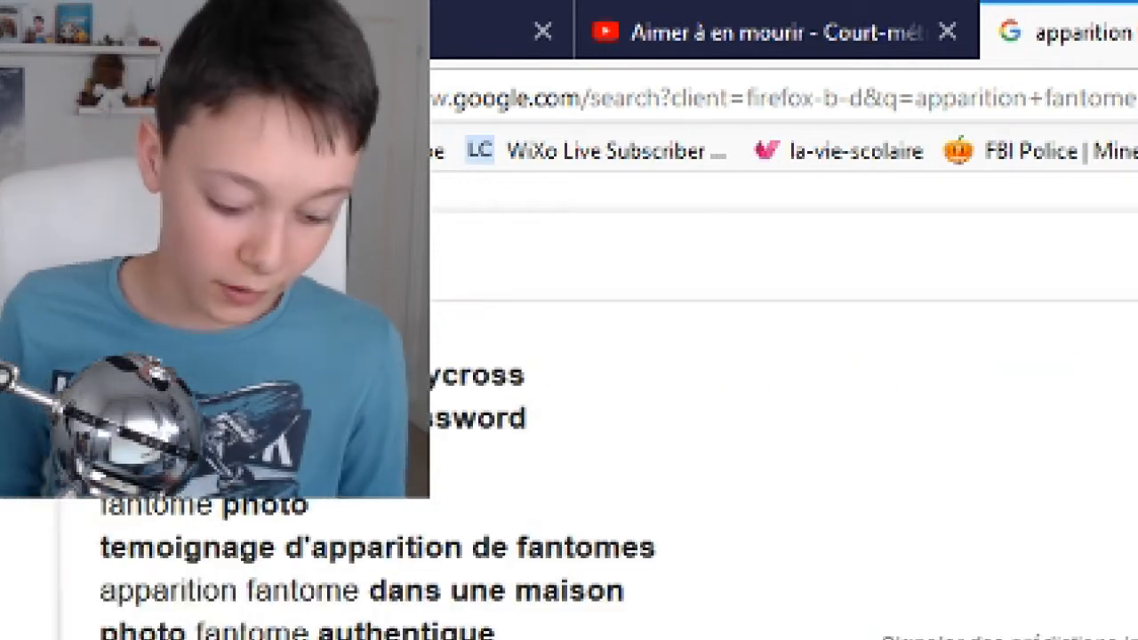
pyautogui.write('e')
pyautogui.press('Return')
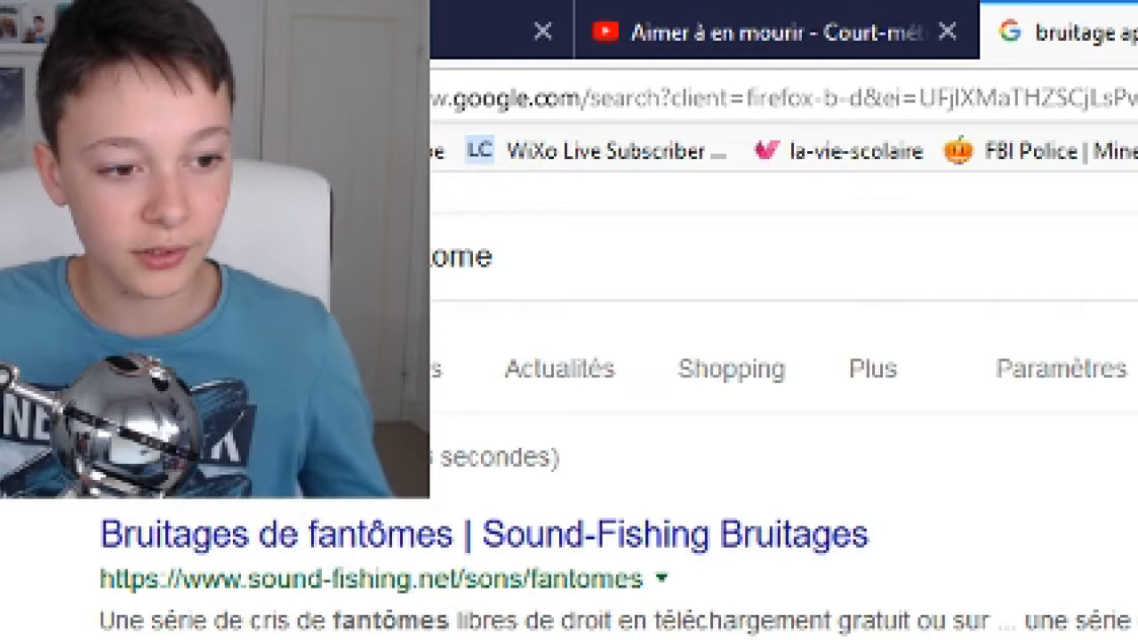
pyautogui.scroll(-5, 783, 445)
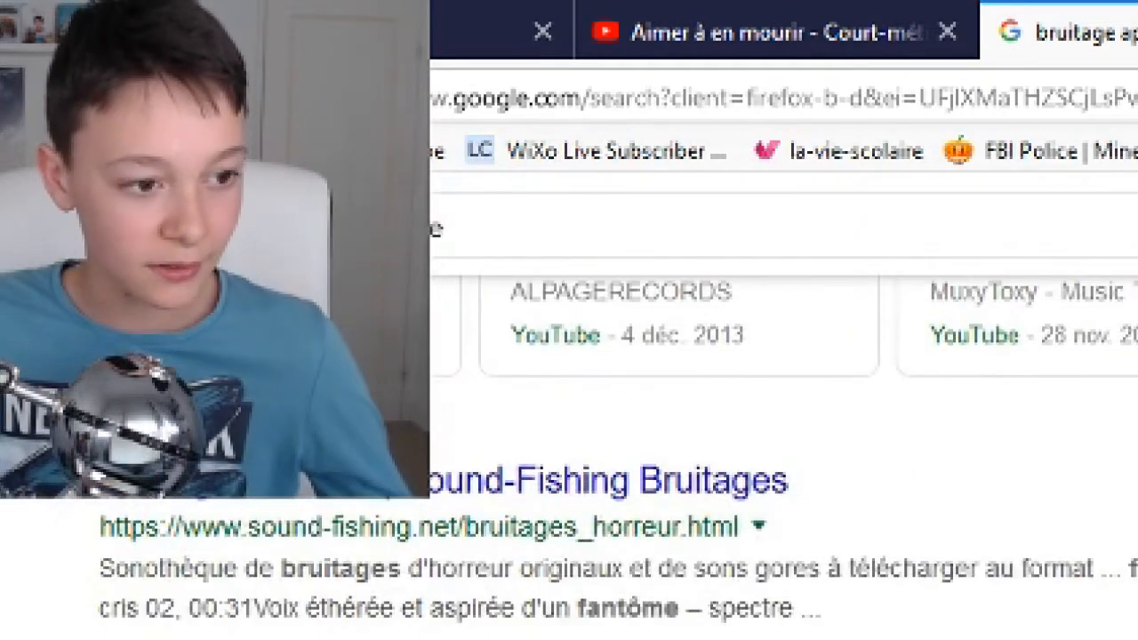
pyautogui.scroll(5, 782, 445)
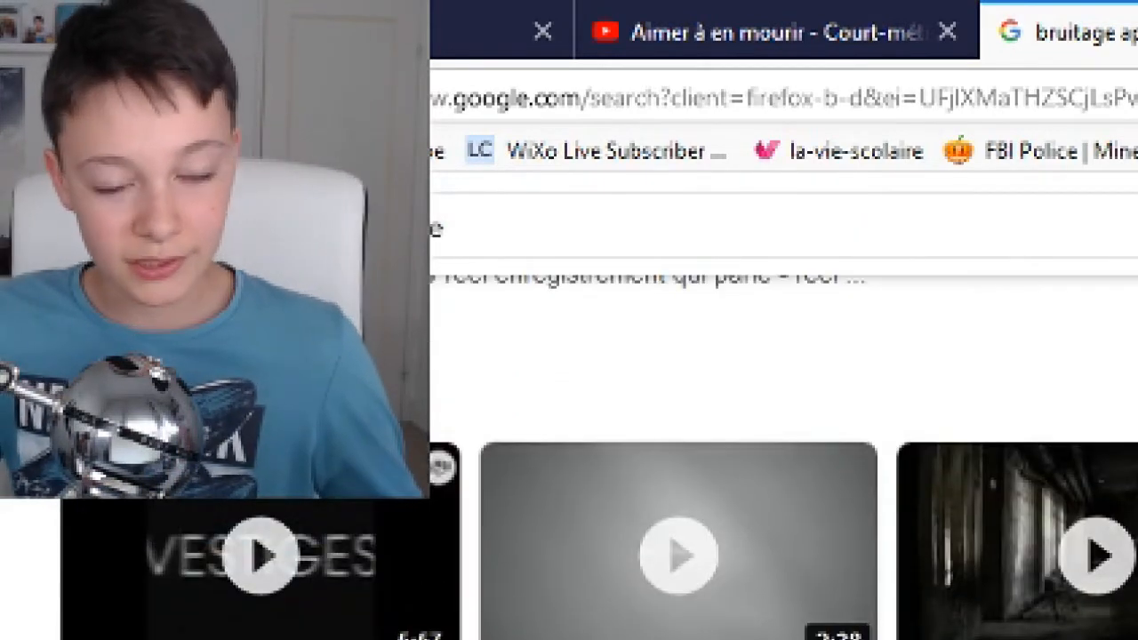